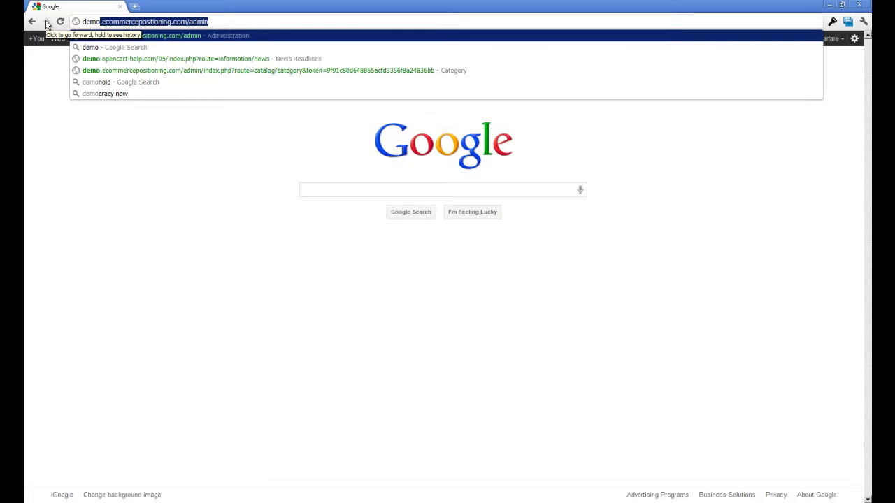
# Load the AresCart admin address and log in to reach the Dashboard
pyautogui.press('Return')
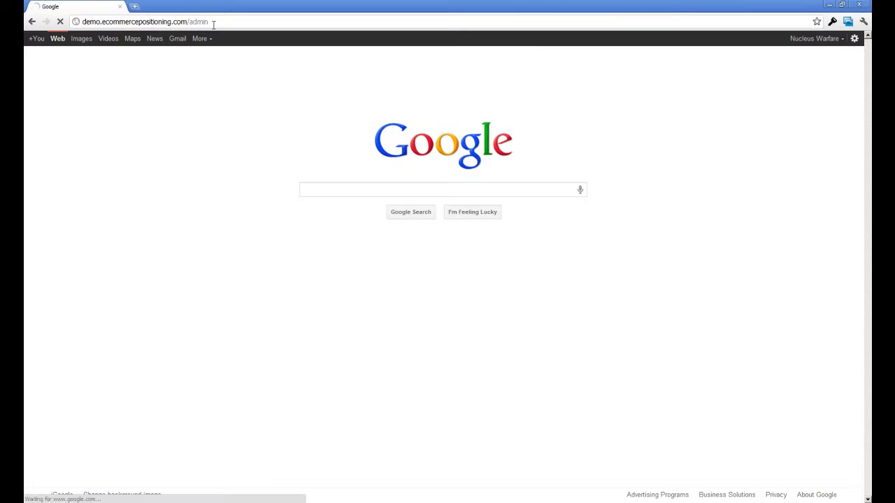
pyautogui.moveTo(215, 22); pyautogui.dragTo(191, 23)
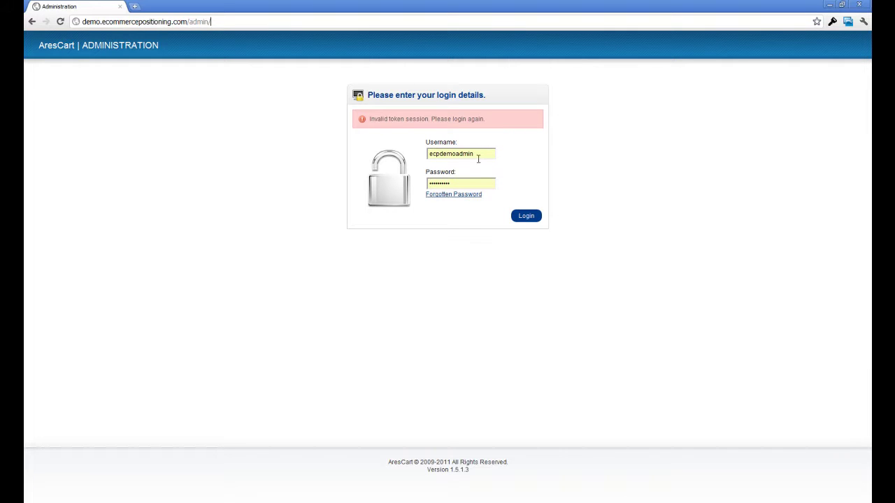
pyautogui.click(524, 217)
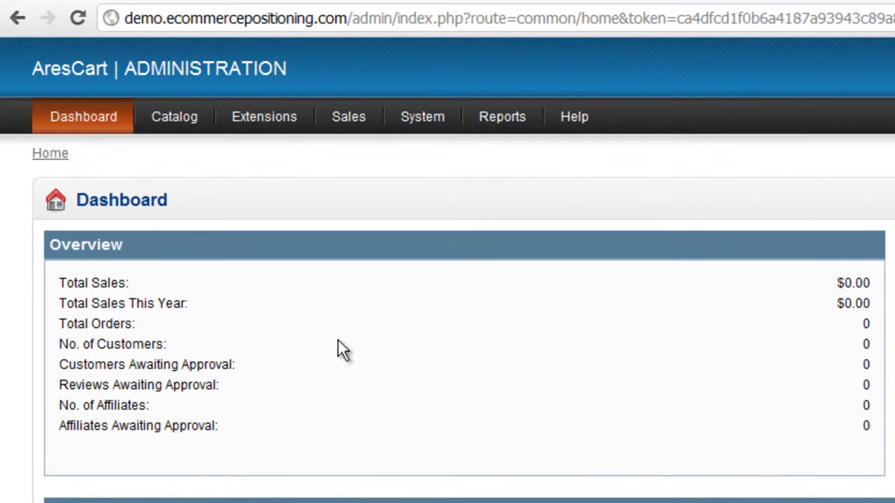
# Go to Catalog > Categories and start inserting a new category
pyautogui.moveTo(186, 129)
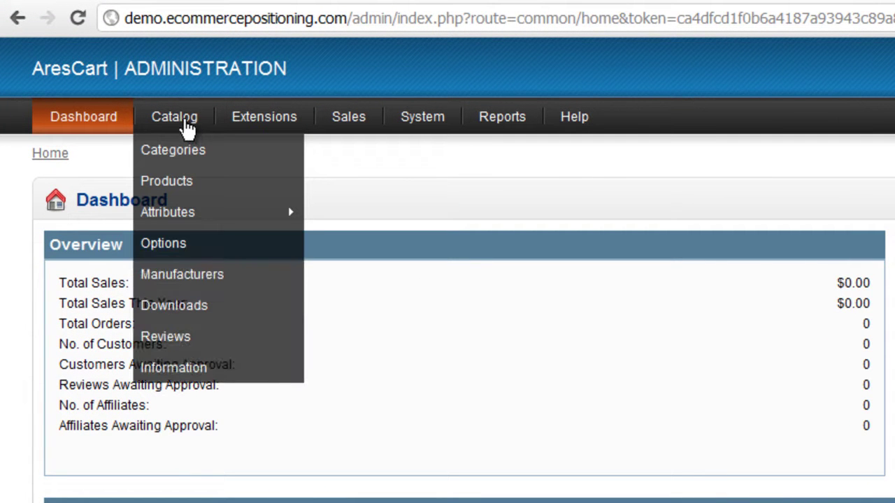
pyautogui.click(187, 161)
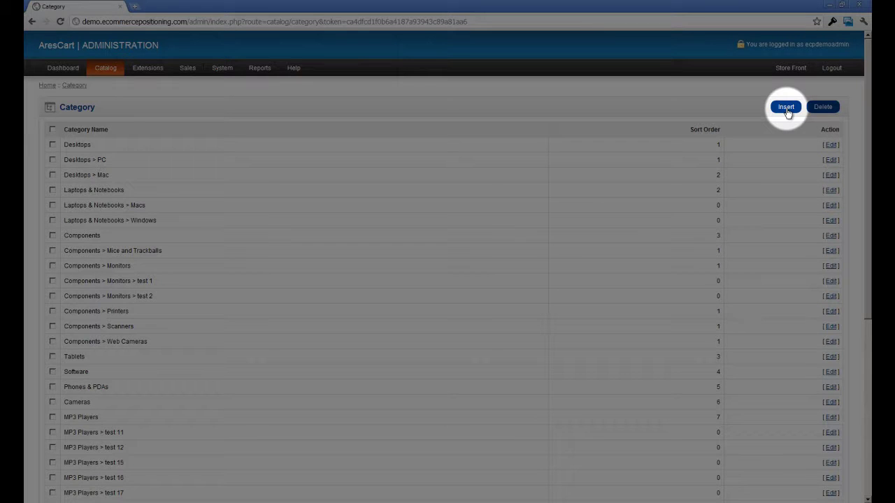
pyautogui.click(786, 109)
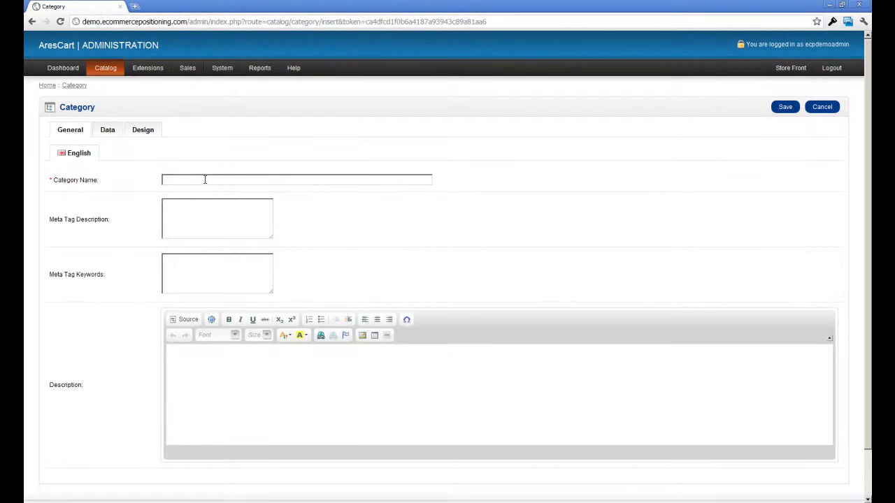
# Enter Microphone as the category name via autocomplete, then switch to the Data settings
pyautogui.click(205, 180)
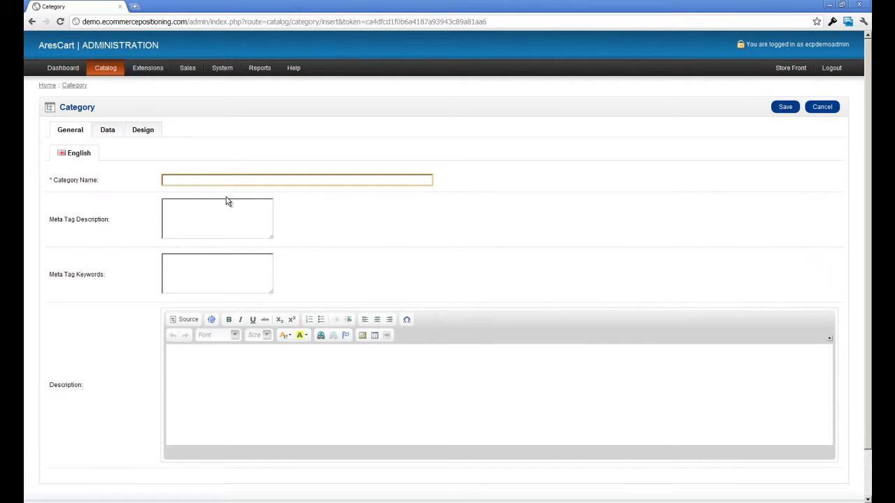
pyautogui.write('M')
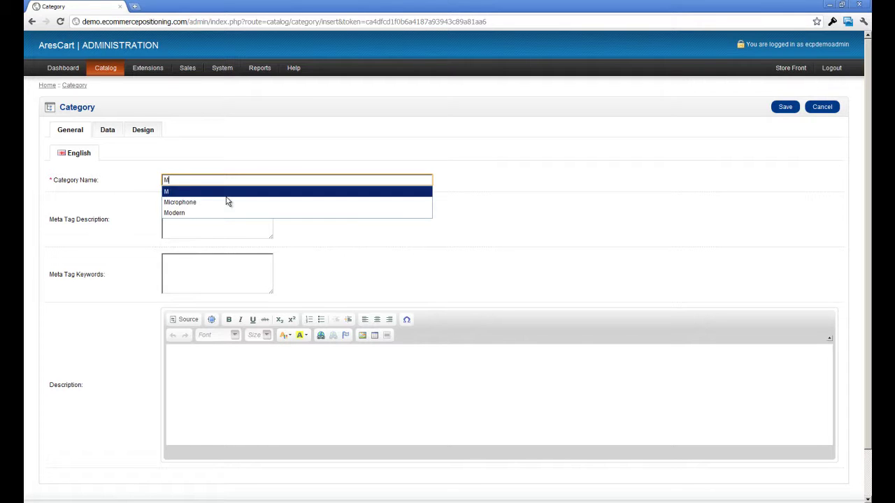
pyautogui.click(226, 202)
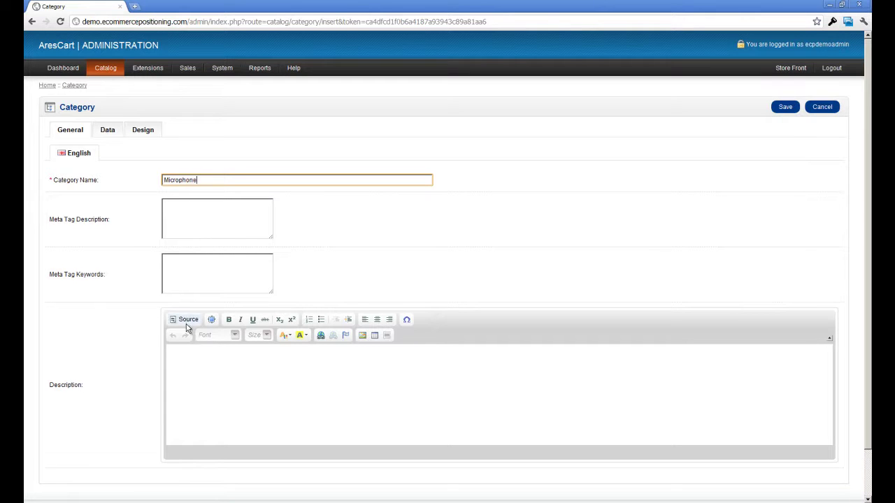
pyautogui.click(199, 367)
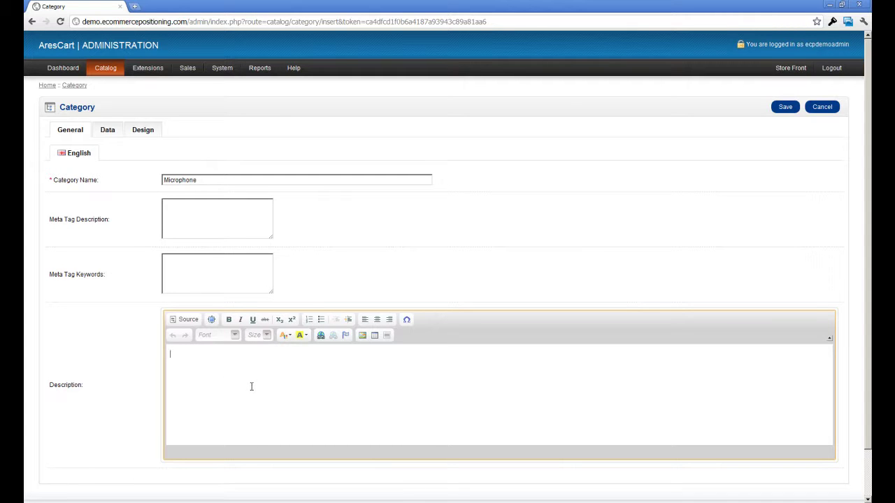
pyautogui.click(107, 131)
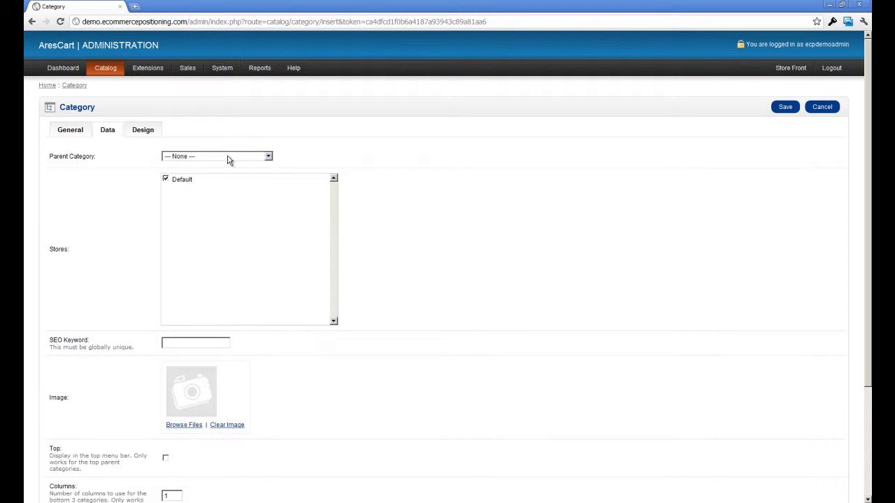
# Leave Parent Category at --- None --- and begin typing 'Mi' into the SEO Keyword
pyautogui.click(270, 158)
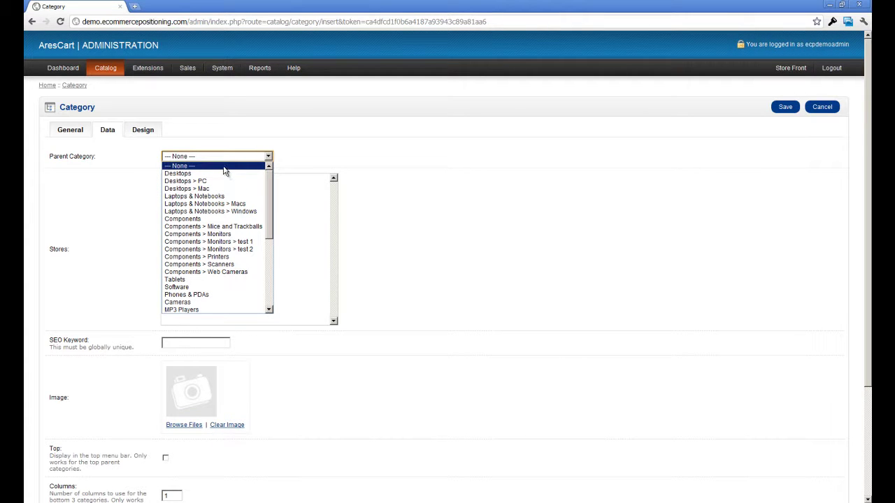
pyautogui.click(225, 170)
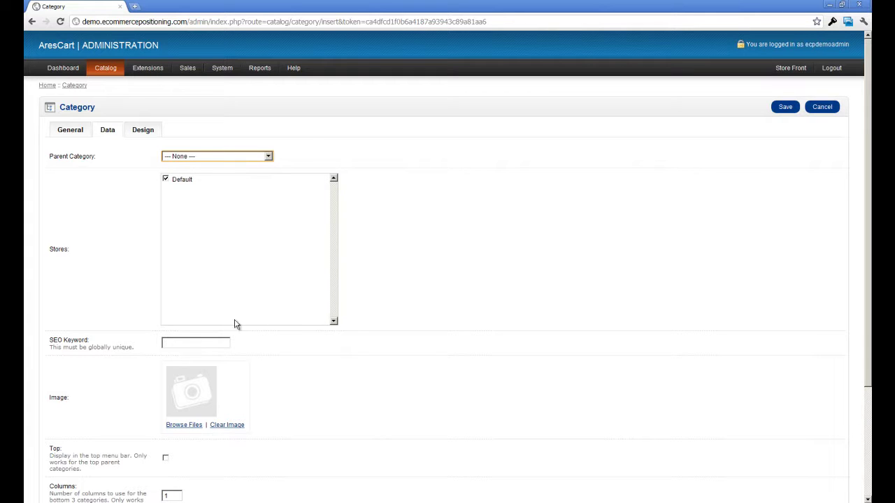
pyautogui.click(187, 341)
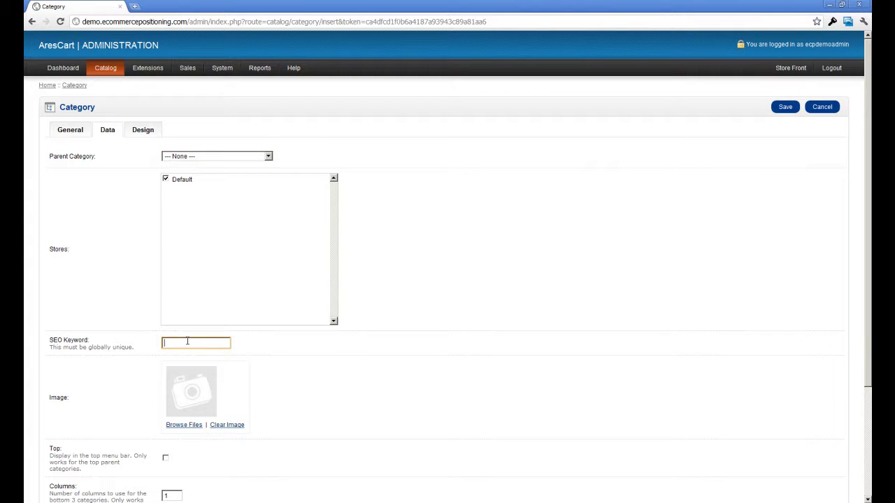
pyautogui.write('M')
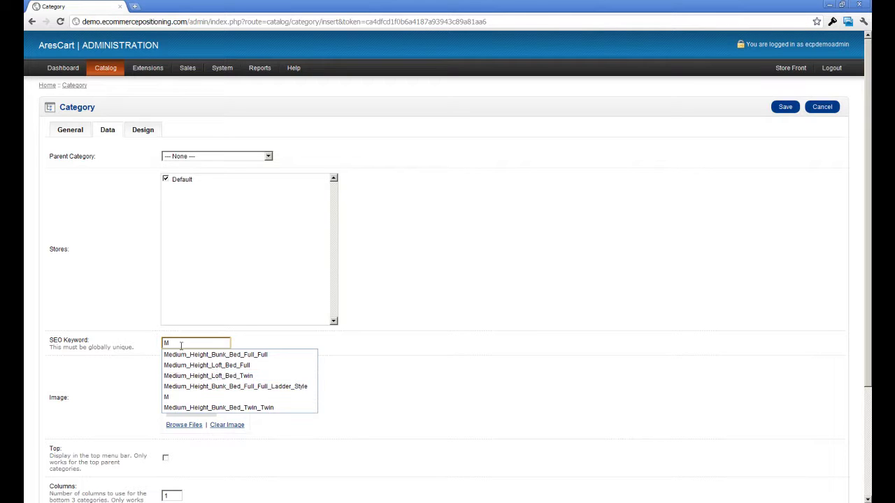
pyautogui.write('i')
pyautogui.press('BackSpace')
pyautogui.write('i')
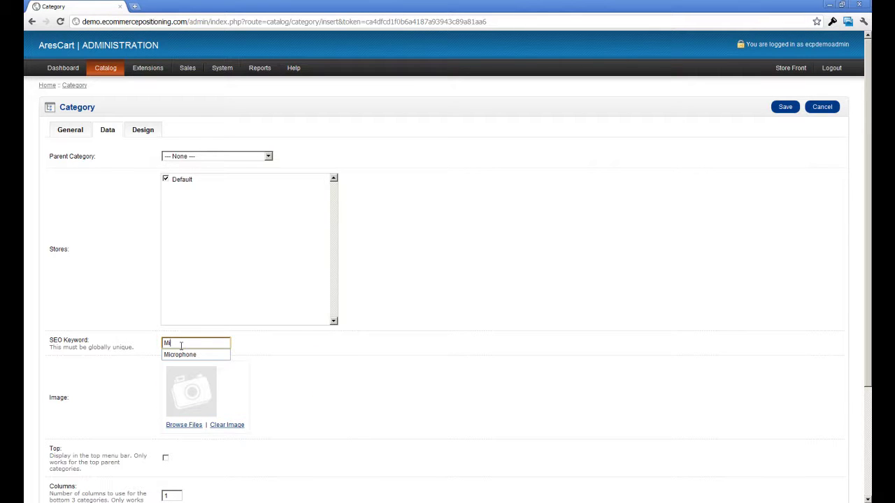
# Fill the SEO Keyword with Microphone from autocomplete and place the caret after it
pyautogui.click(182, 355)
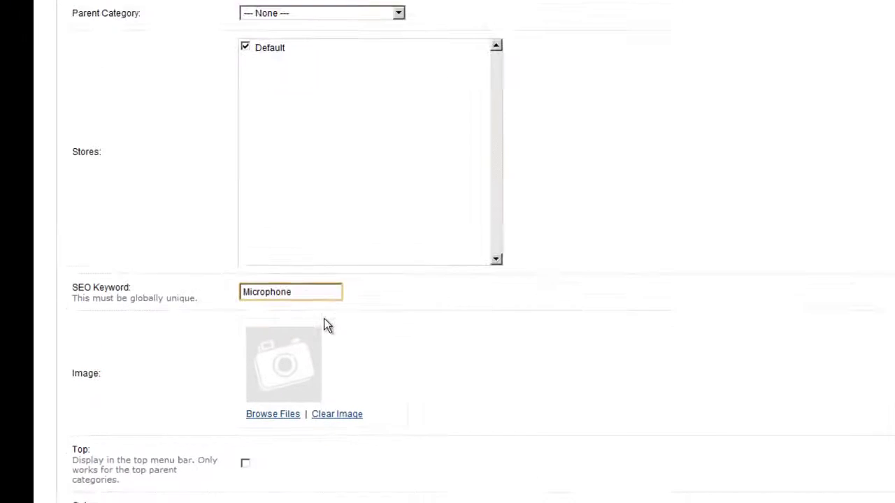
pyautogui.click(348, 270)
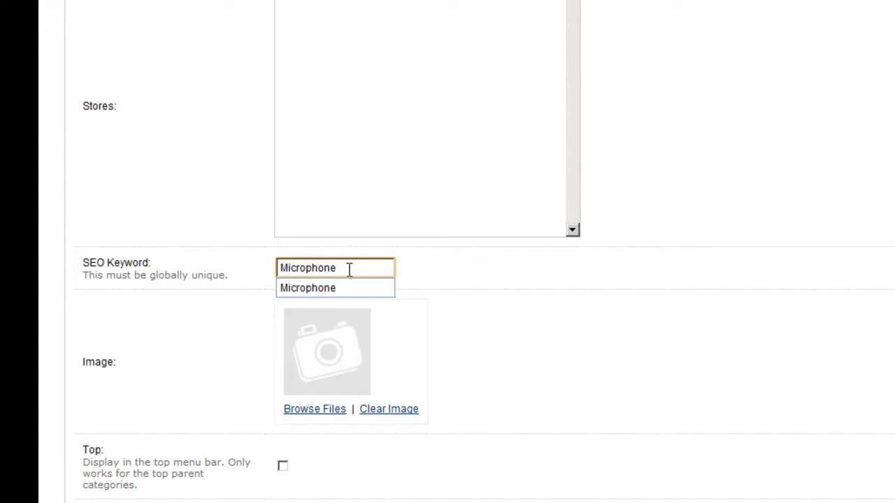
pyautogui.moveTo(84, 279); pyautogui.dragTo(232, 278)
pyautogui.click(240, 276)
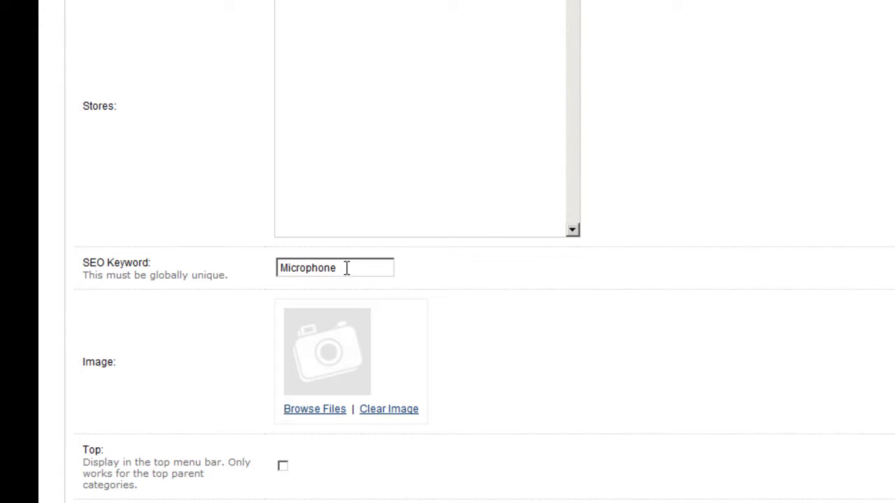
pyautogui.click(346, 268)
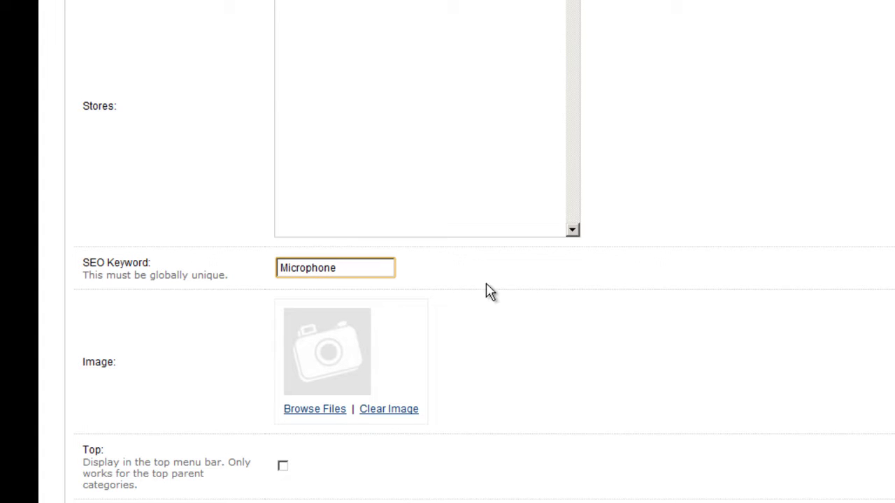
# Remove stray punctuation from the keyword, then append 'steel' joined by an underscore
pyautogui.write('*(&^&^$%@')
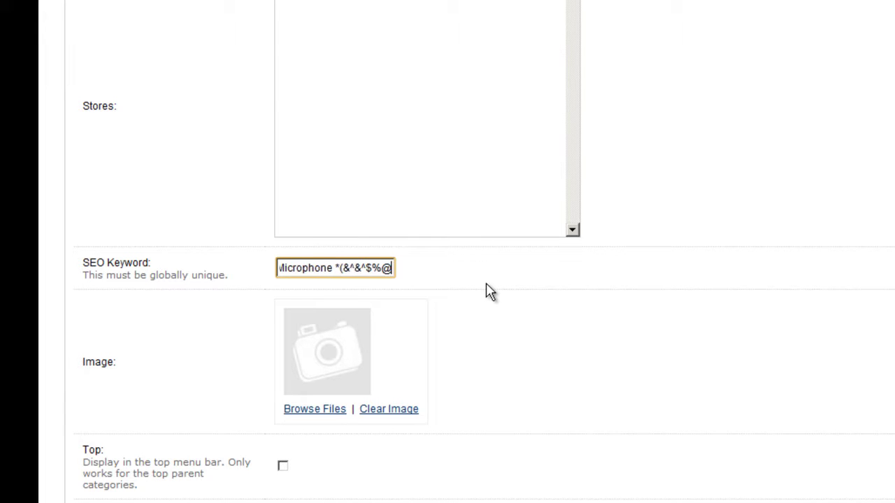
pyautogui.write(',.:"')
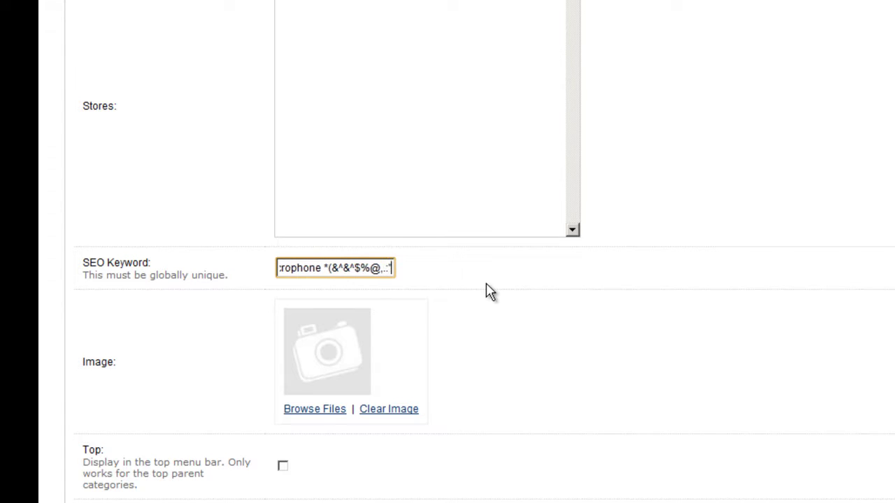
pyautogui.write('{}')
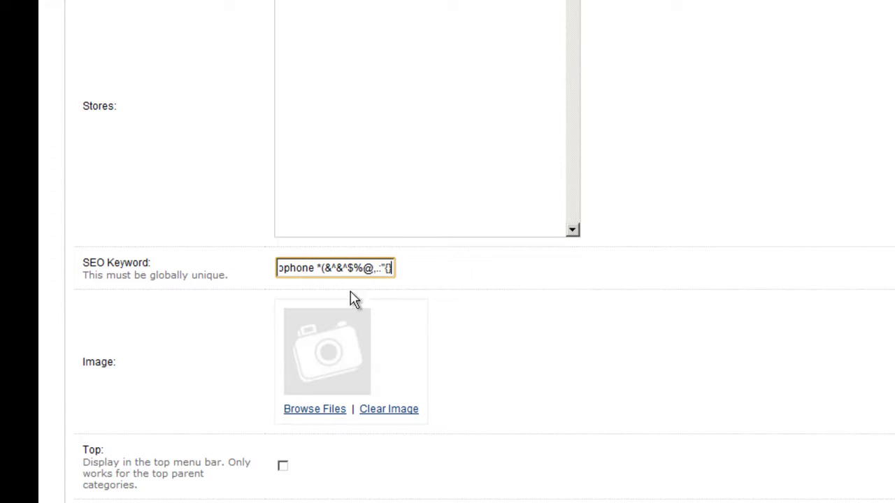
pyautogui.moveTo(389, 271); pyautogui.dragTo(322, 260)
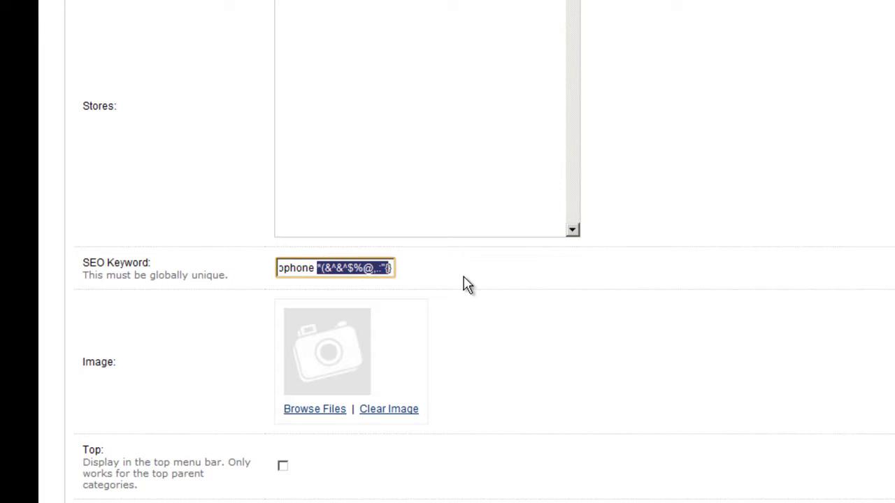
pyautogui.press('BackSpace')
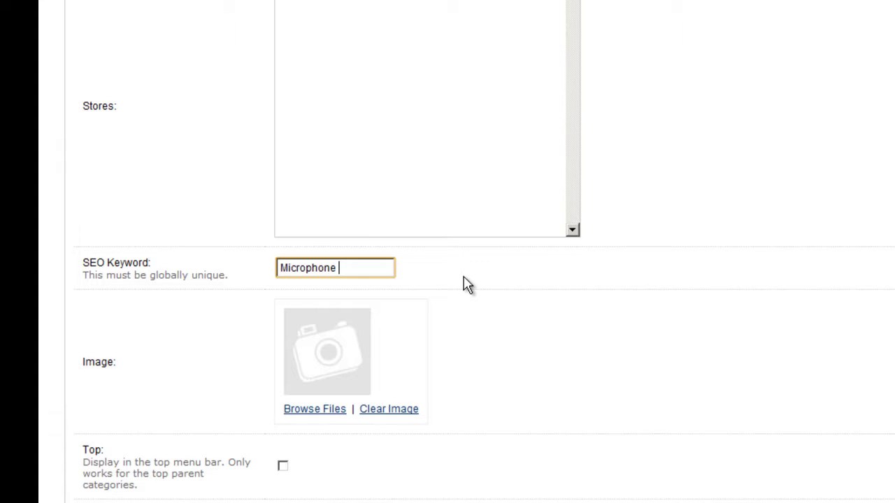
pyautogui.write('steel')
pyautogui.hotkey('ctrl', 'Left')
pyautogui.press('BackSpace')
pyautogui.write('-')
pyautogui.press('BackSpace')
pyautogui.write('_')
# Delete the _steel suffix so the keyword reads Microphone, and close the suggestions
pyautogui.click(374, 268)
pyautogui.moveTo(372, 268); pyautogui.dragTo(335, 268)
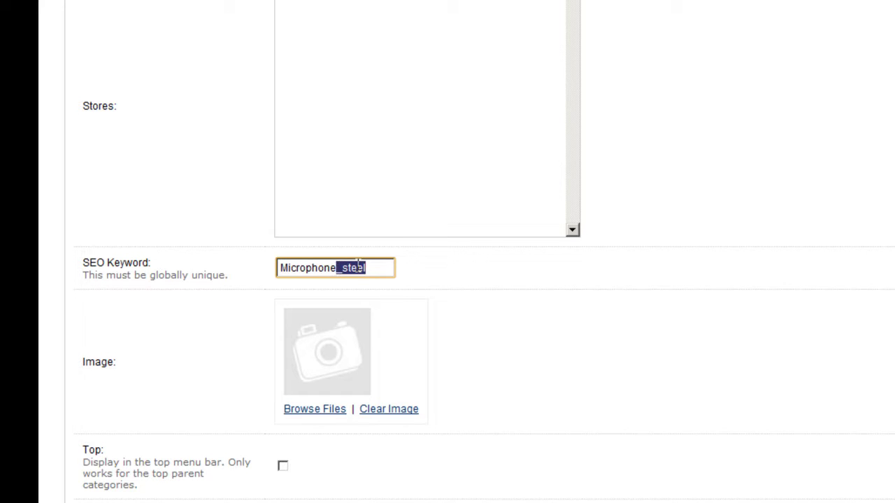
pyautogui.press('BackSpace')
pyautogui.click(451, 353)
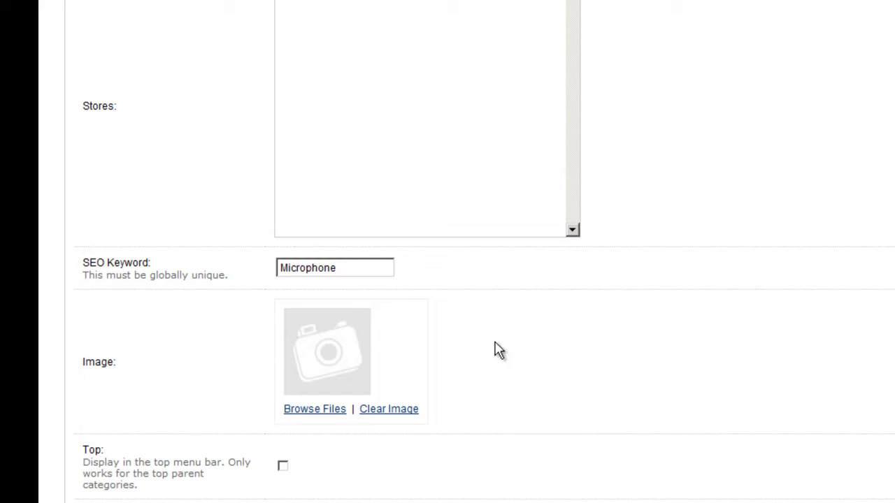
# Open the Image Manager for the category image and start a new upload
pyautogui.click(315, 413)
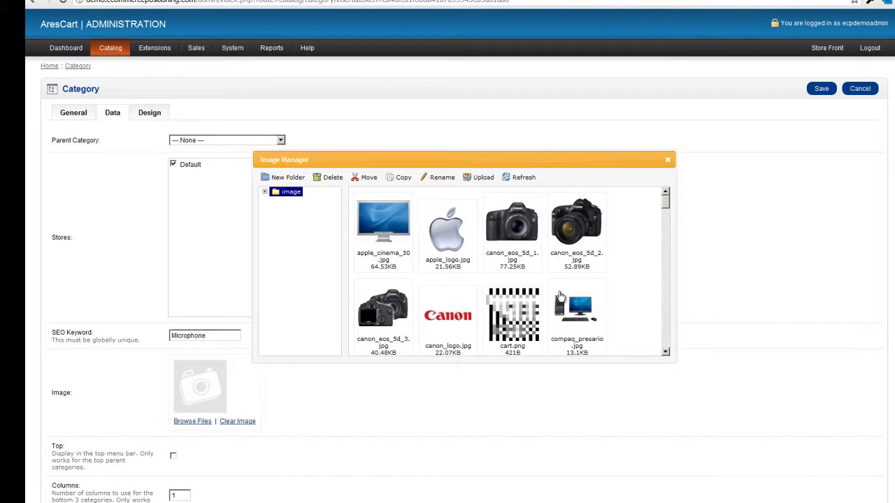
pyautogui.click(484, 179)
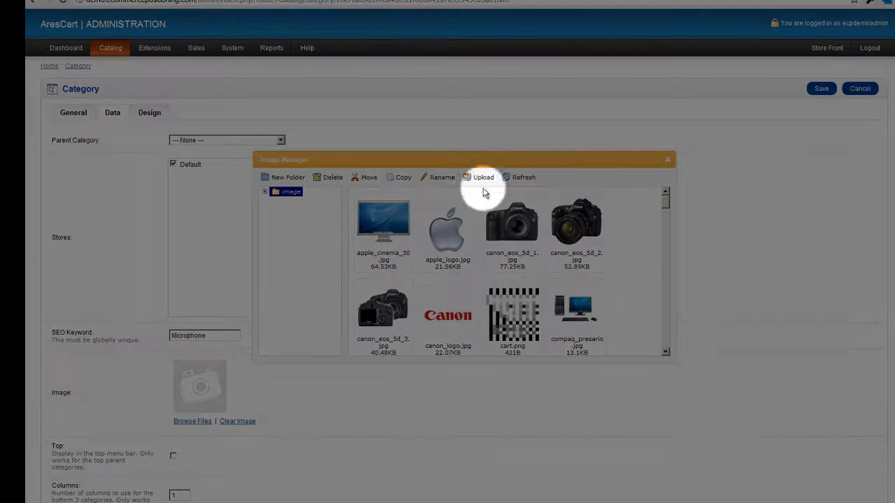
pyautogui.click(481, 181)
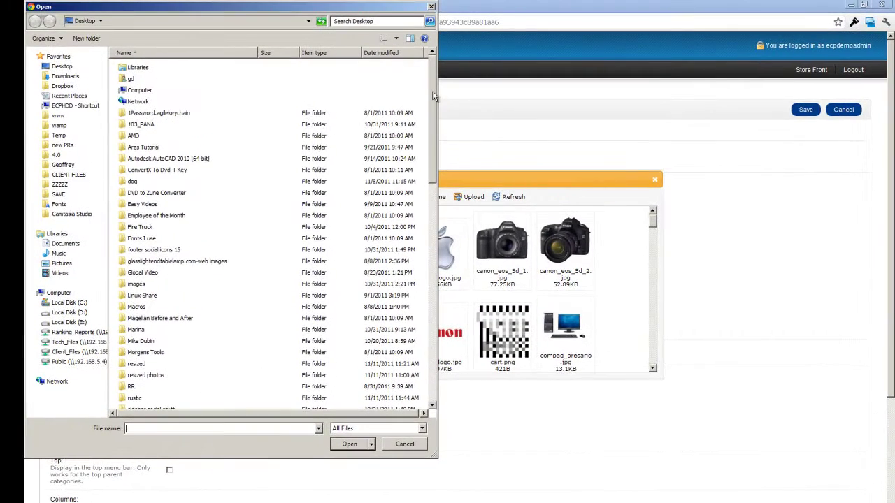
# Upload vintage_microphone_by_T3hSpoon.jpg from the Desktop and dismiss the success message
pyautogui.scroll(-18, 433, 96)
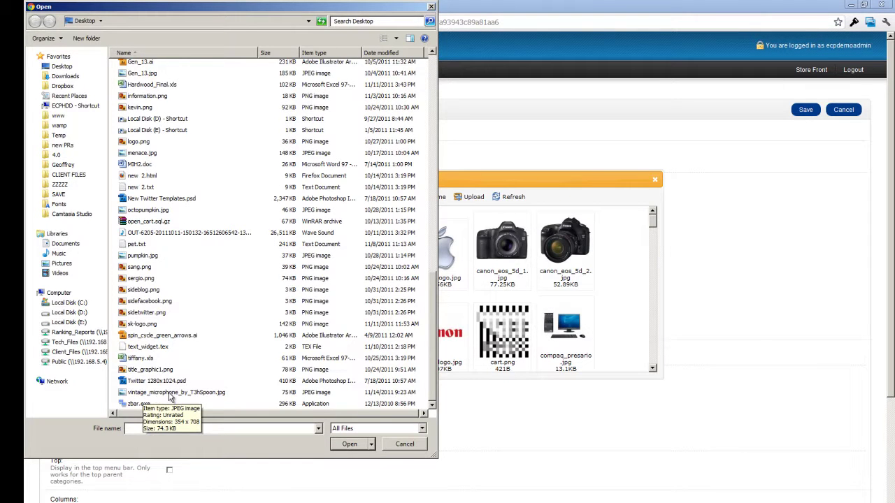
pyautogui.doubleClick(169, 395)
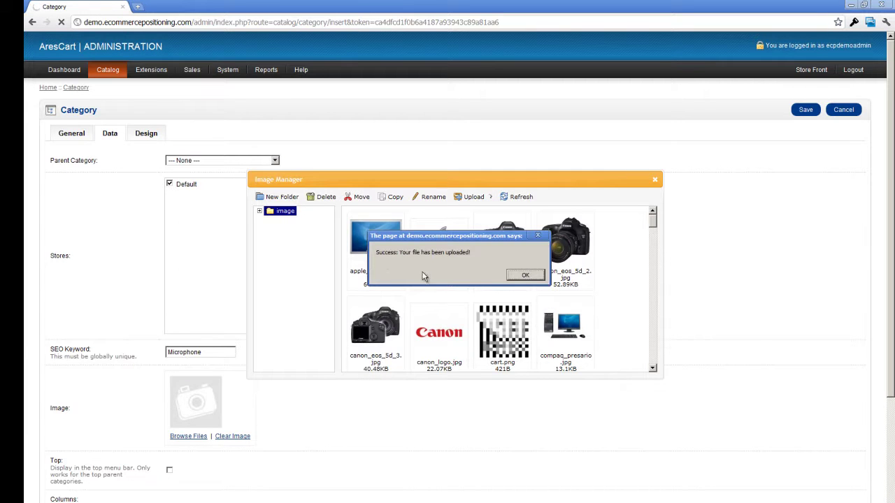
pyautogui.click(526, 276)
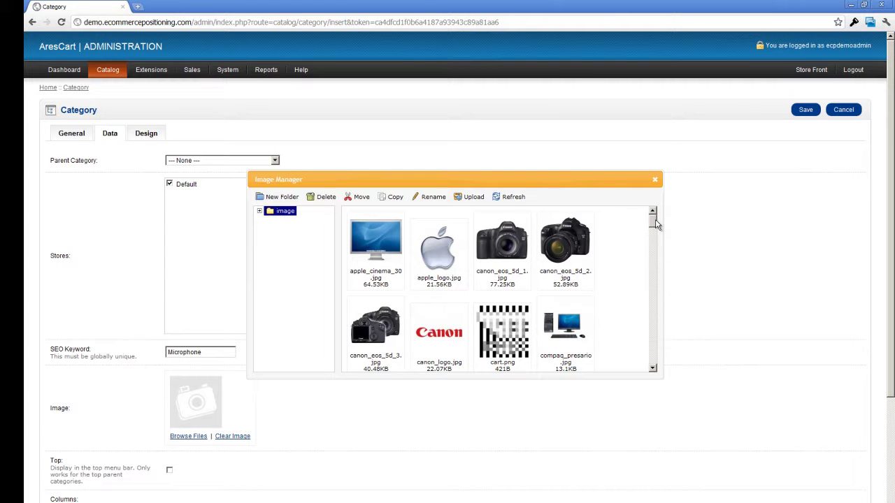
# Scroll the Image Manager down to show vintage_microphone_by_T3hSpoon.jpg (74.35KB)
pyautogui.moveTo(655, 224); pyautogui.dragTo(652, 367)
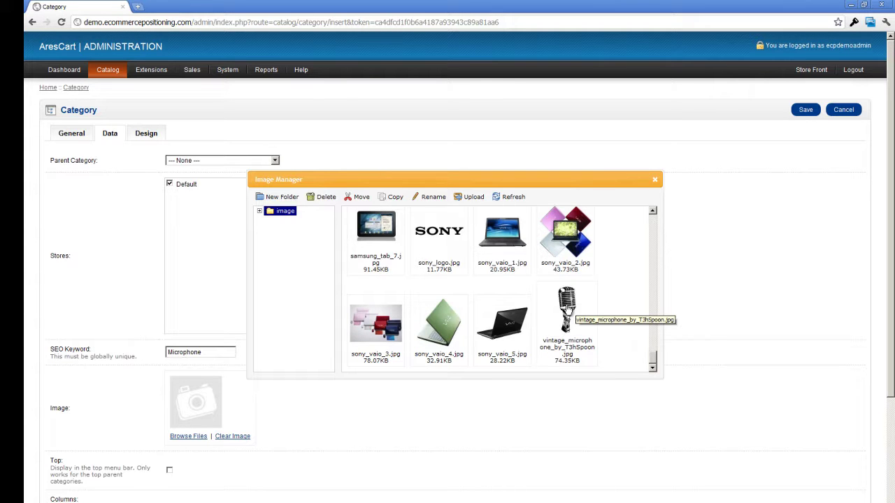
# Use the vintage microphone picture as the category image and enable Top menu display
pyautogui.doubleClick(567, 308)
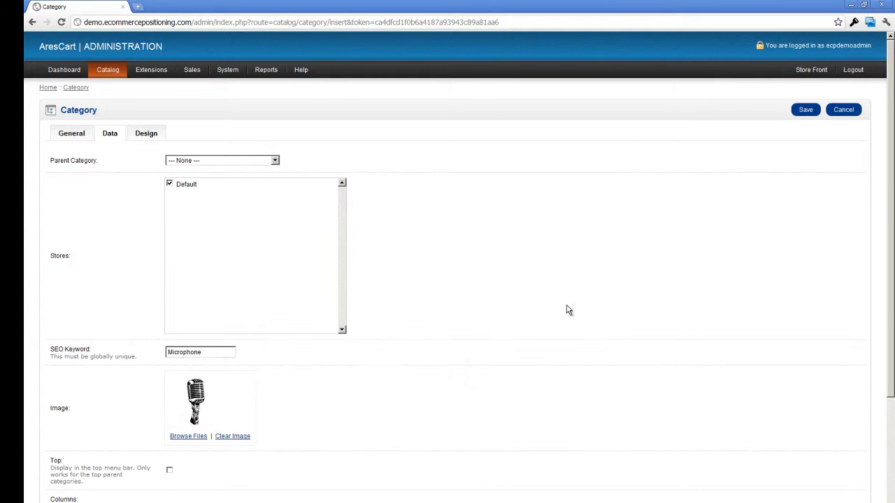
pyautogui.scroll(-3, 435, 333)
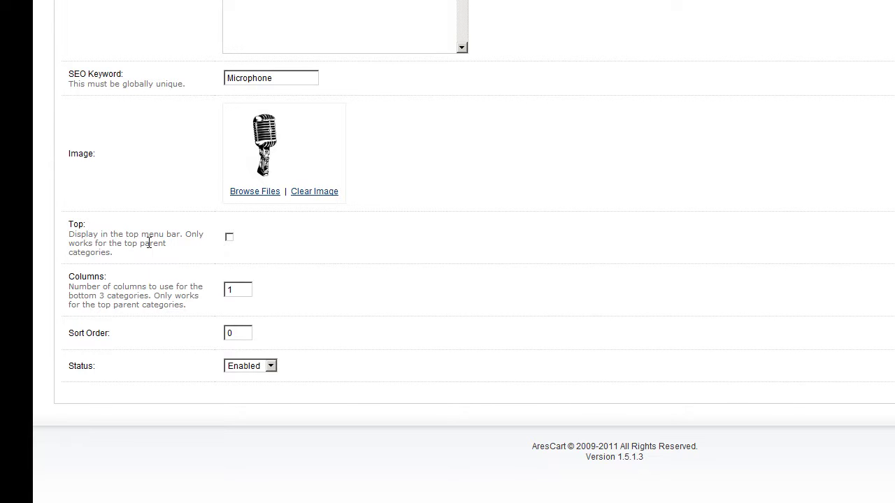
pyautogui.click(228, 238)
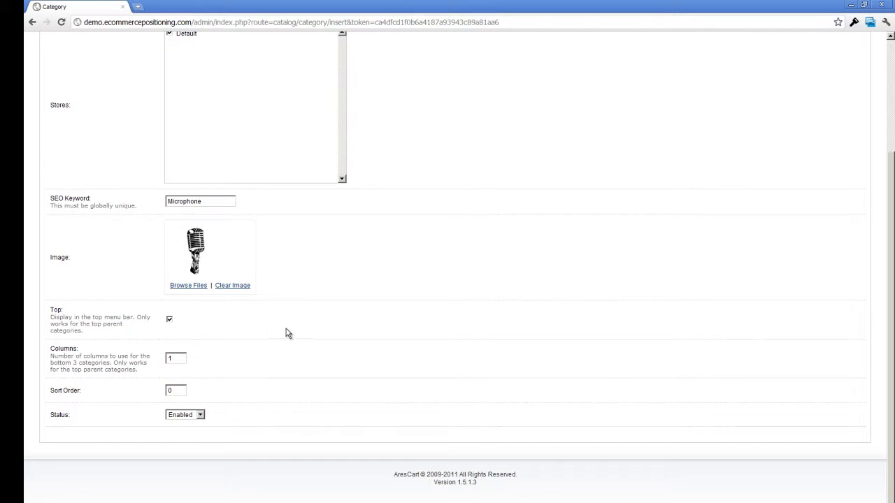
pyautogui.scroll(3, 682, 350)
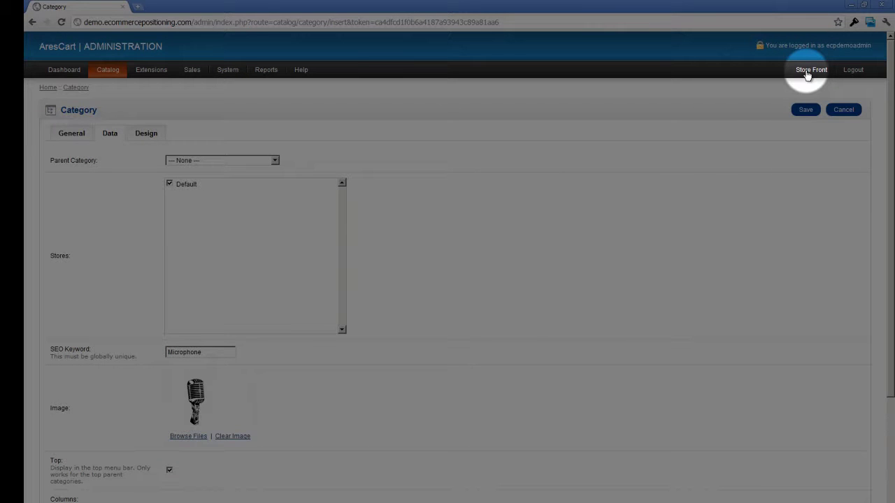
# Check the live storefront's category bar in a new tab, then return to the category form
pyautogui.click(809, 70)
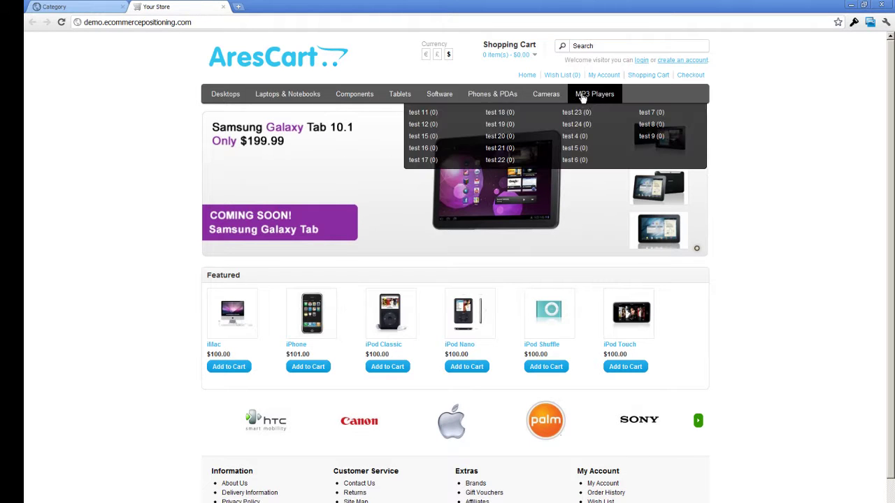
pyautogui.moveTo(232, 98)
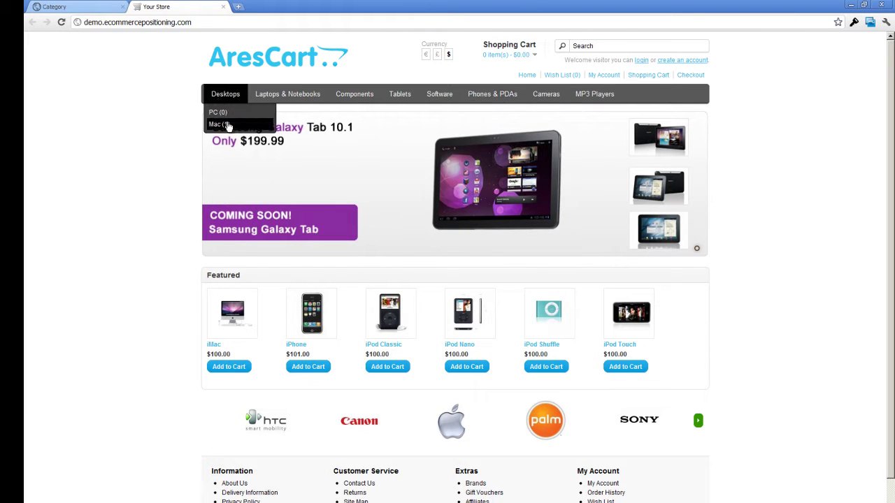
pyautogui.click(80, 10)
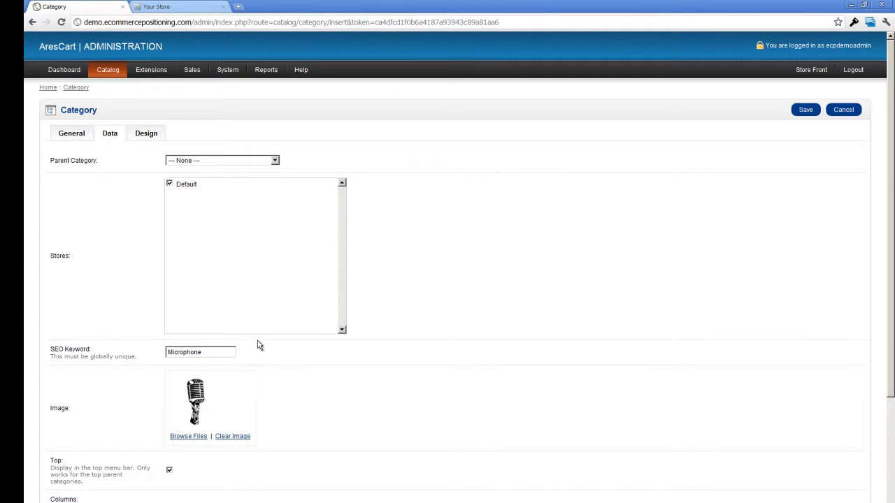
pyautogui.scroll(-1, 233, 347)
pyautogui.scroll(-3, 234, 346)
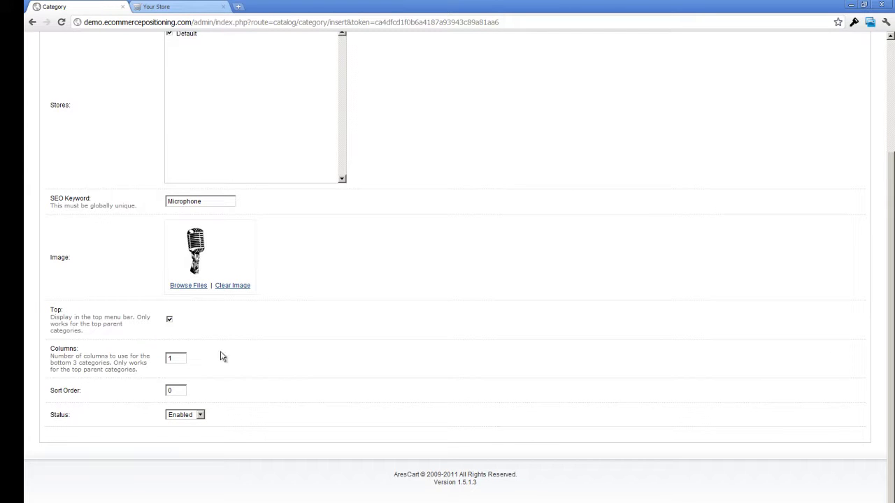
pyautogui.click(169, 320)
pyautogui.click(184, 6)
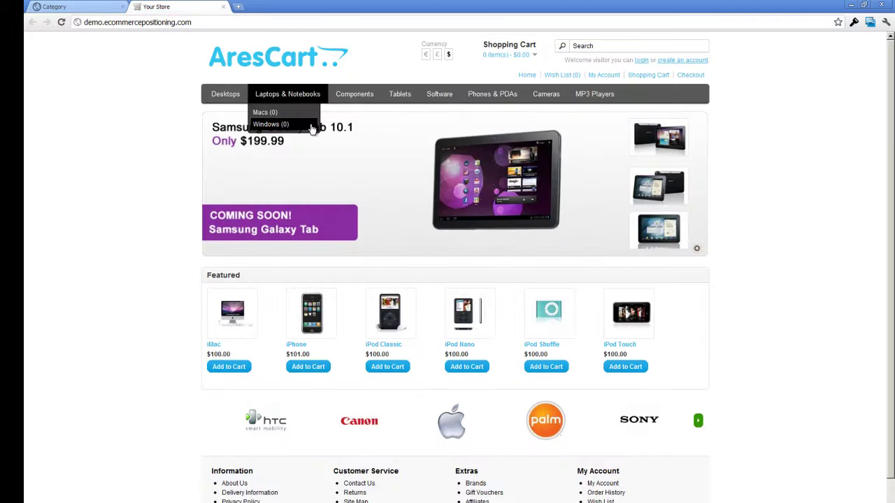
pyautogui.moveTo(588, 99)
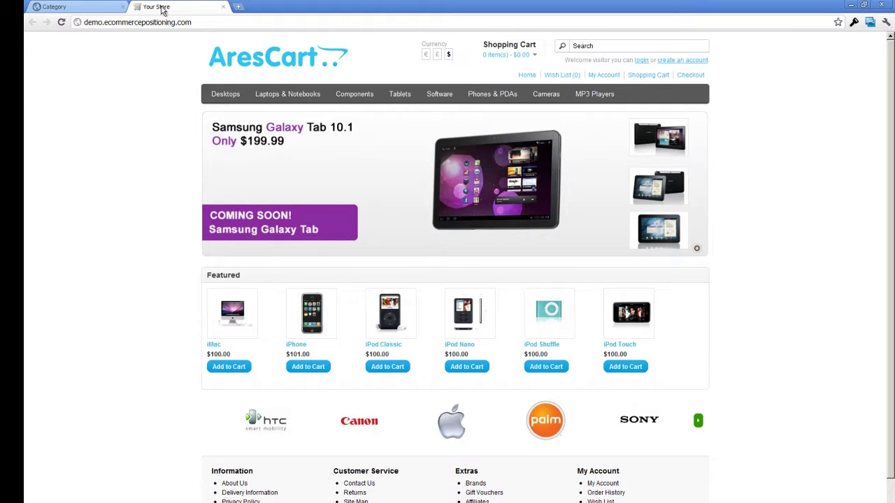
pyautogui.click(99, 7)
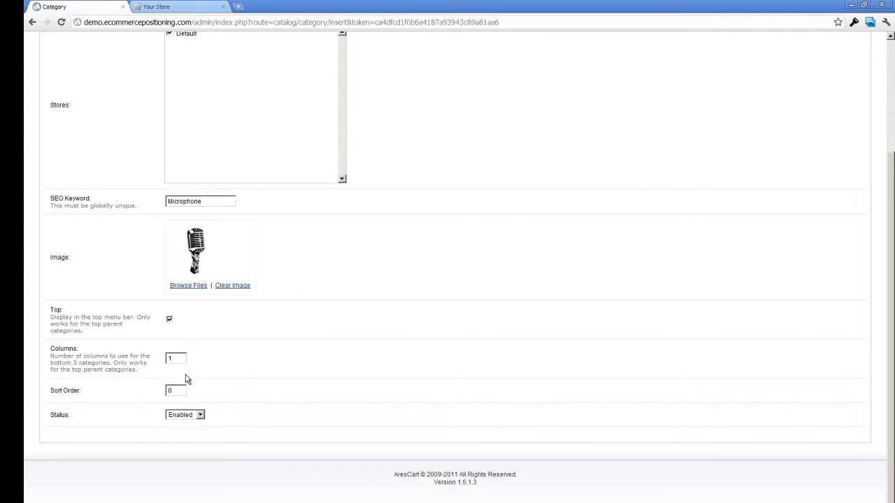
# Leave Columns at 1, end with status Enabled, and save the Microphone category
pyautogui.moveTo(183, 360); pyautogui.dragTo(139, 357)
pyautogui.click(264, 360)
pyautogui.click(201, 415)
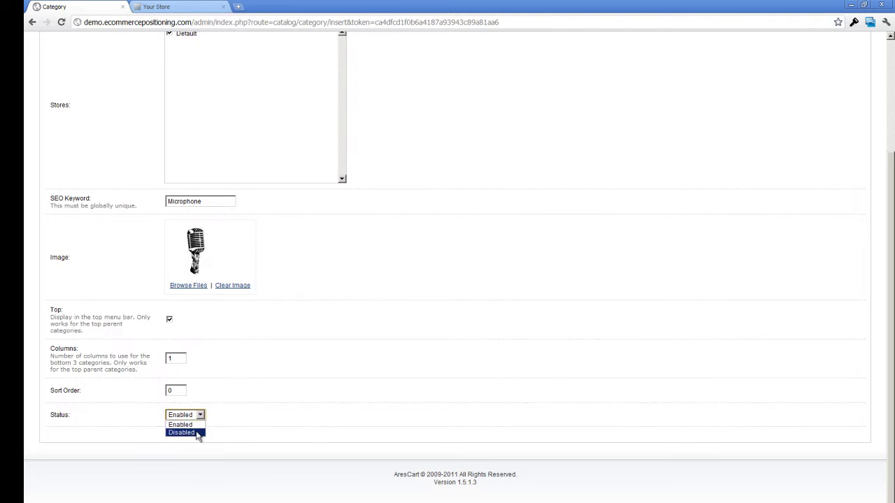
pyautogui.click(200, 415)
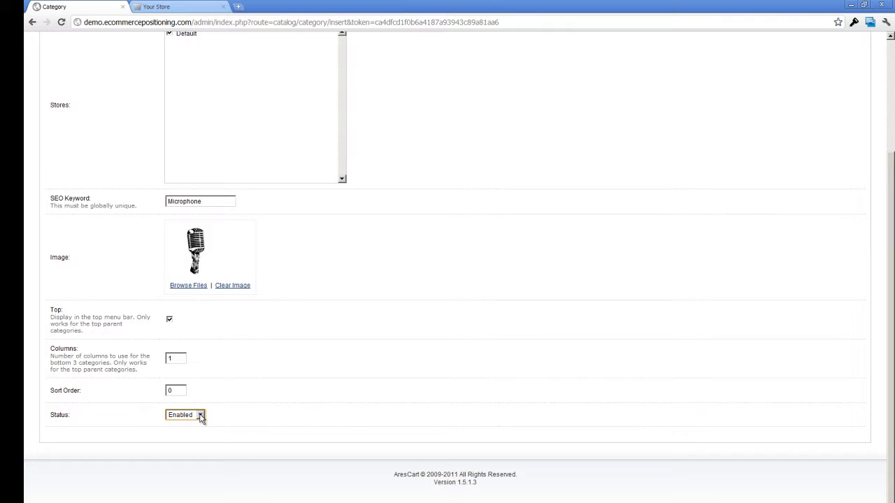
pyautogui.click(200, 415)
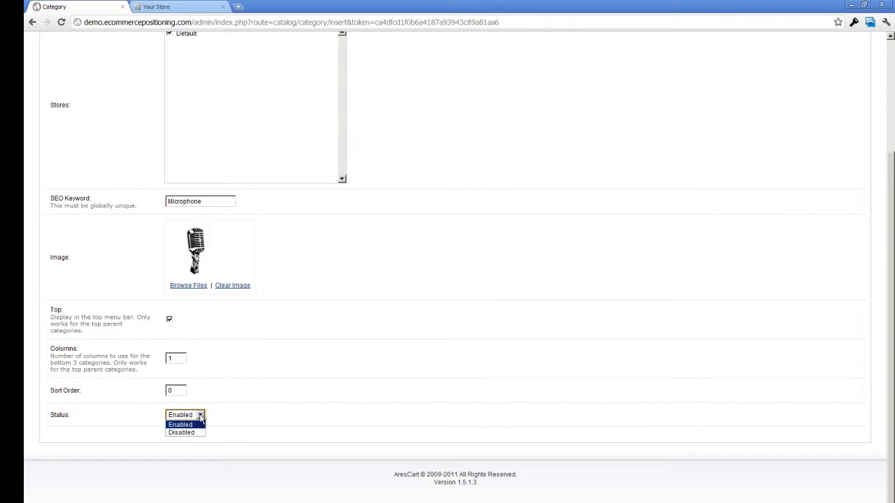
pyautogui.click(197, 432)
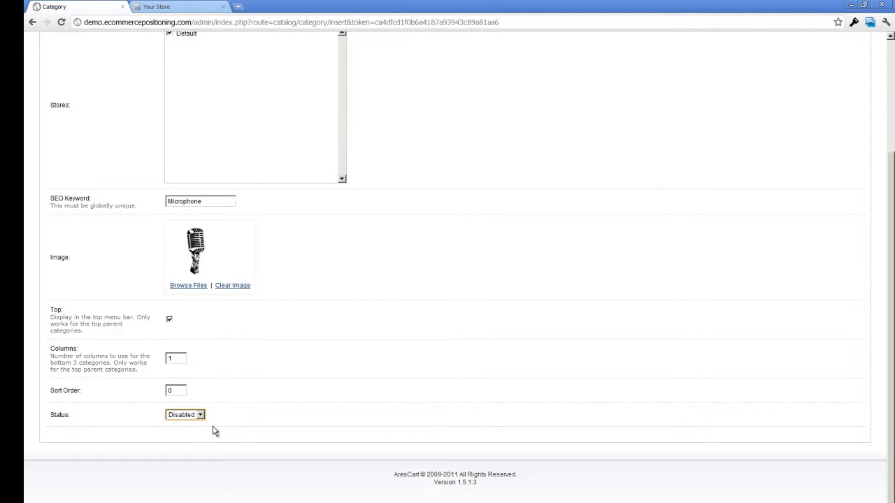
pyautogui.click(202, 418)
pyautogui.click(202, 425)
pyautogui.scroll(3, 376, 407)
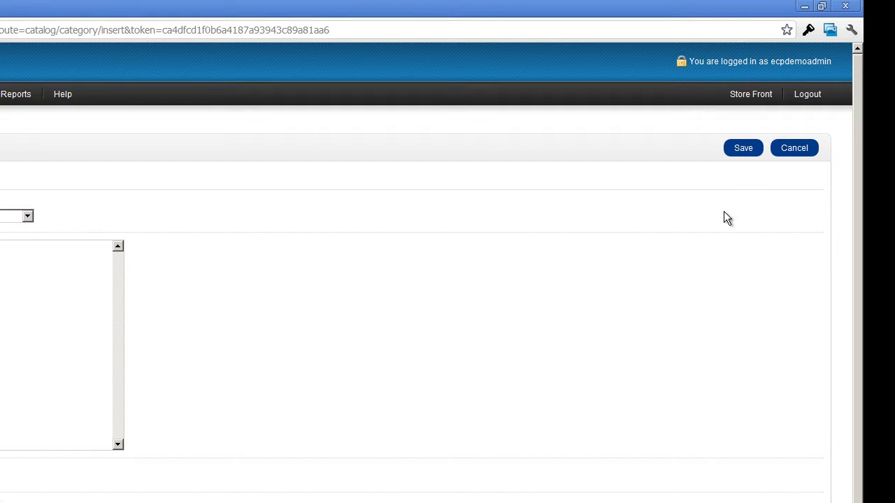
pyautogui.click(743, 151)
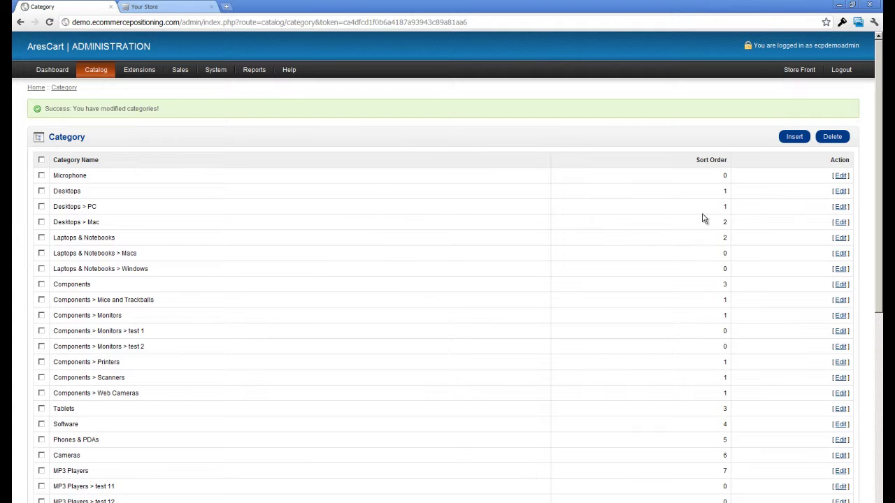
# Start a new category named 'In line microphones' from the autocomplete suggestion
pyautogui.click(794, 138)
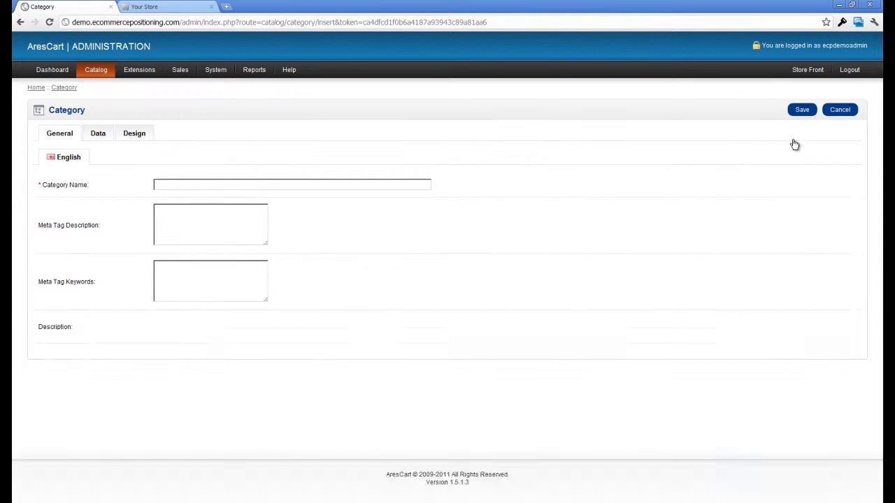
pyautogui.click(179, 184)
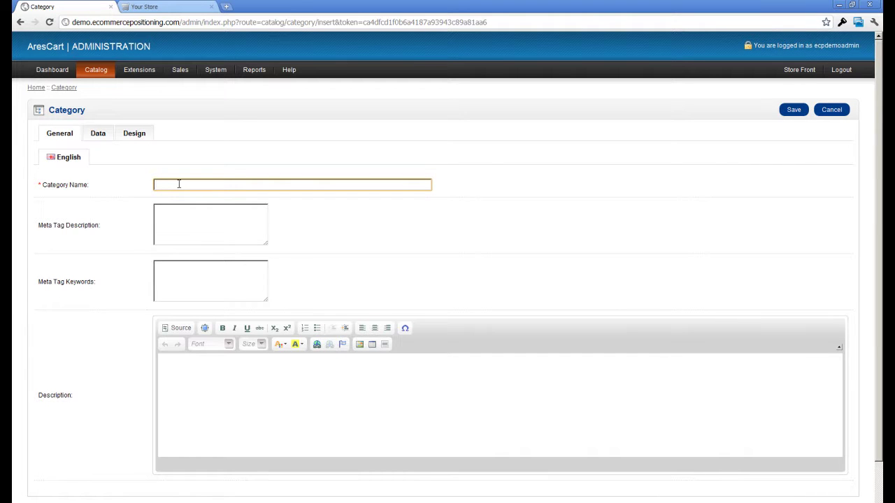
pyautogui.write('I')
pyautogui.press('Down')
pyautogui.press('Return')
# Step through the meta tag and description fields, then select the full category name
pyautogui.click(202, 224)
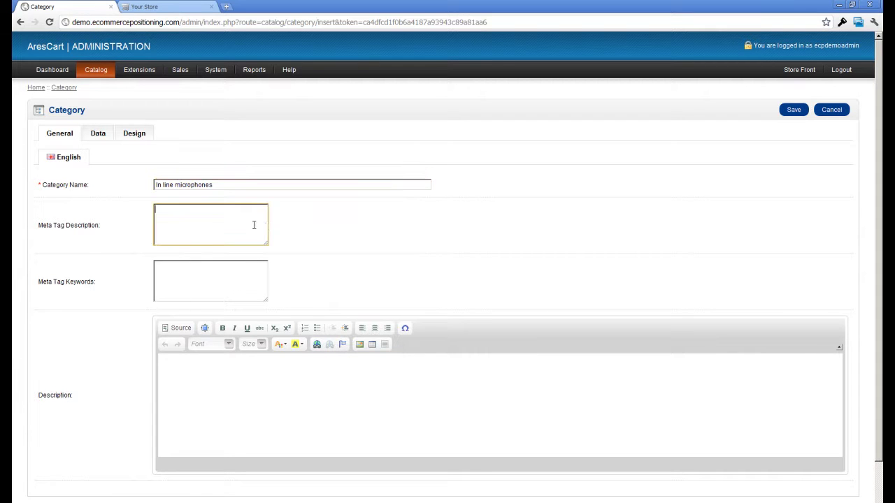
pyautogui.click(178, 279)
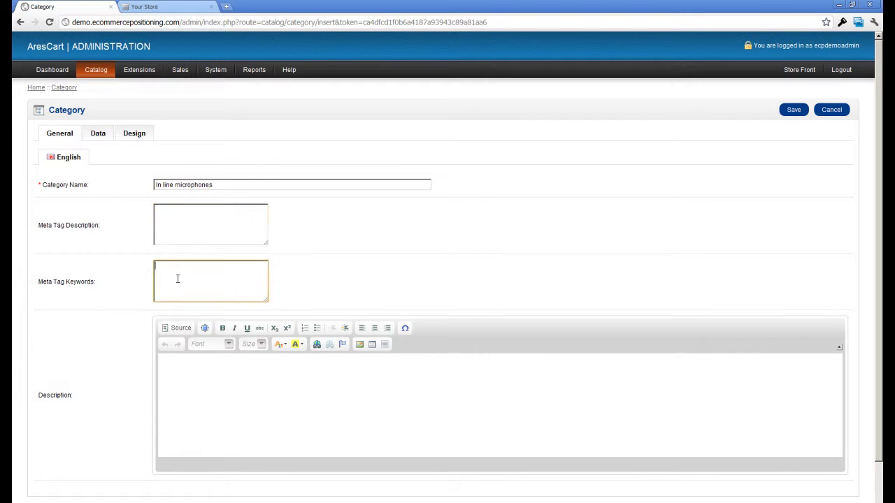
pyautogui.click(187, 383)
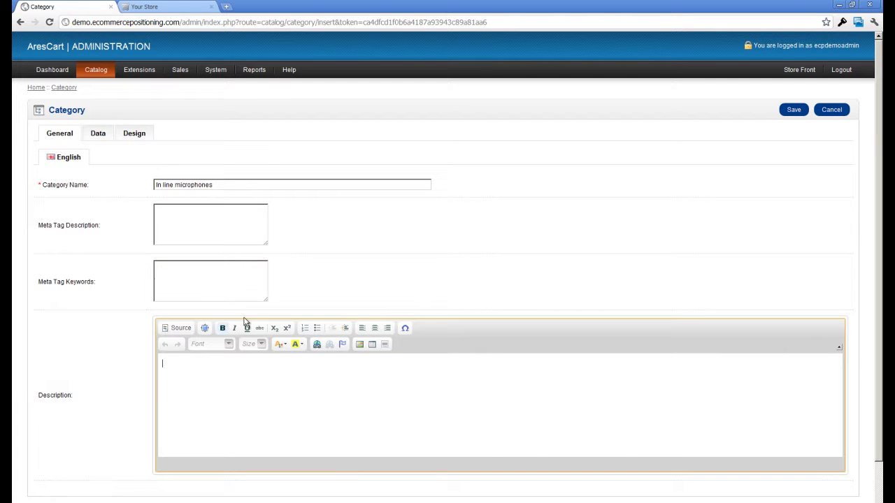
pyautogui.moveTo(217, 184); pyautogui.dragTo(101, 190)
pyautogui.hotkey('ctrl', 'c')
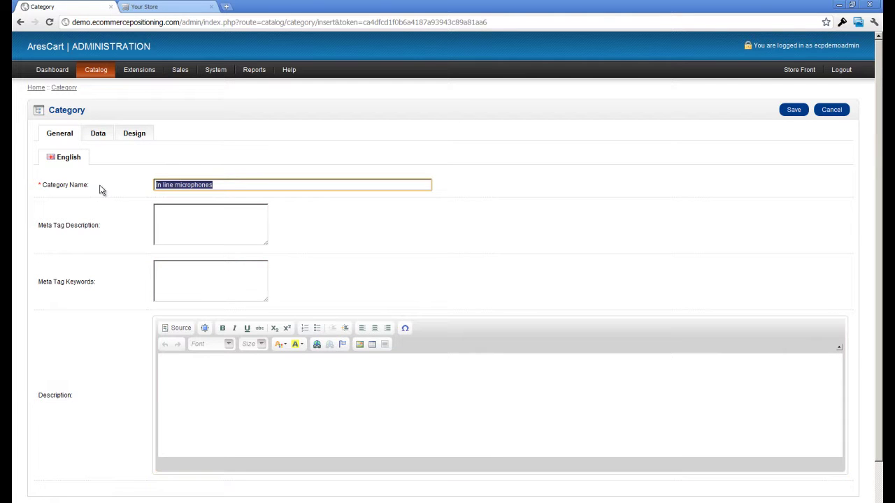
pyautogui.click(98, 135)
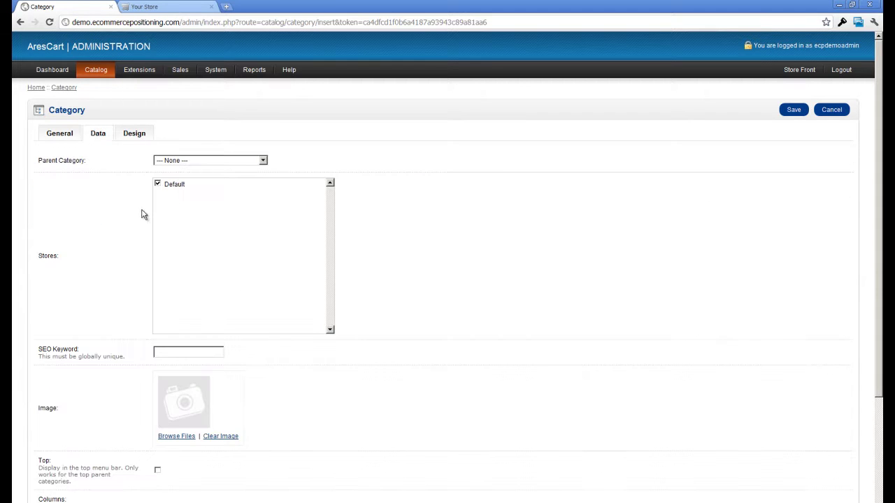
# Set the parent category to Microphone and the SEO keyword to 'In_line_microphones'
pyautogui.click(263, 162)
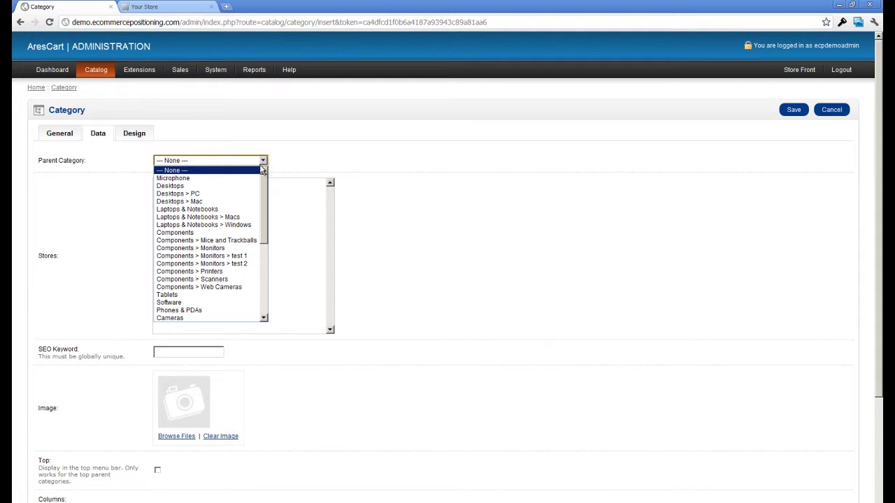
pyautogui.click(188, 179)
pyautogui.click(174, 354)
pyautogui.hotkey('ctrl', 'v')
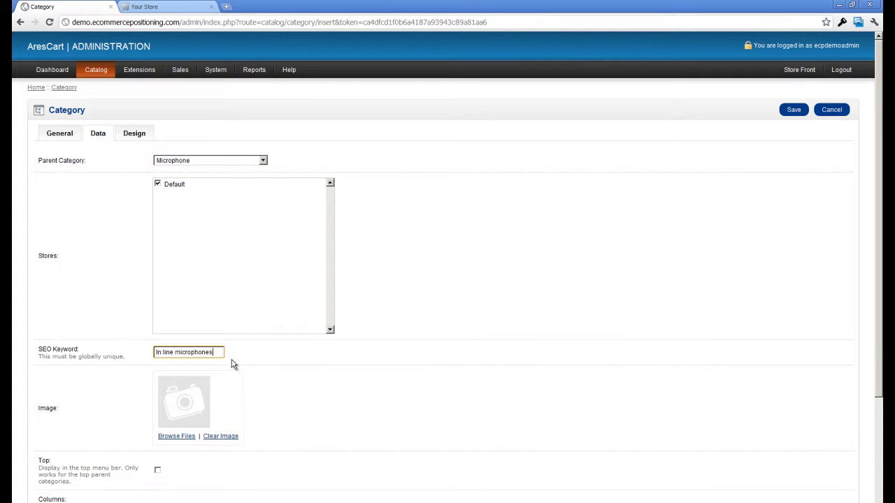
pyautogui.press('BackSpace')
pyautogui.write('_')
pyautogui.press('BackSpace')
pyautogui.write('_')
pyautogui.scroll(-3, 180, 448)
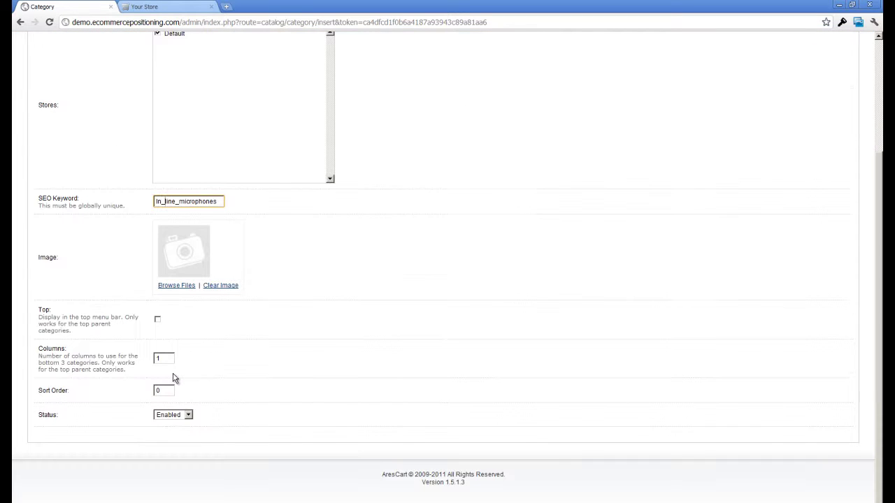
# Look through the Image Manager and close it without choosing a category image
pyautogui.click(175, 286)
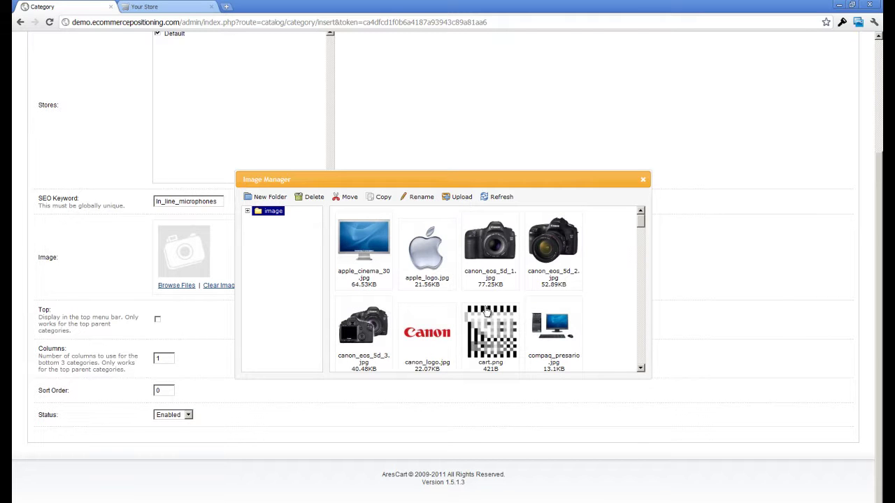
pyautogui.moveTo(642, 222); pyautogui.dragTo(642, 322)
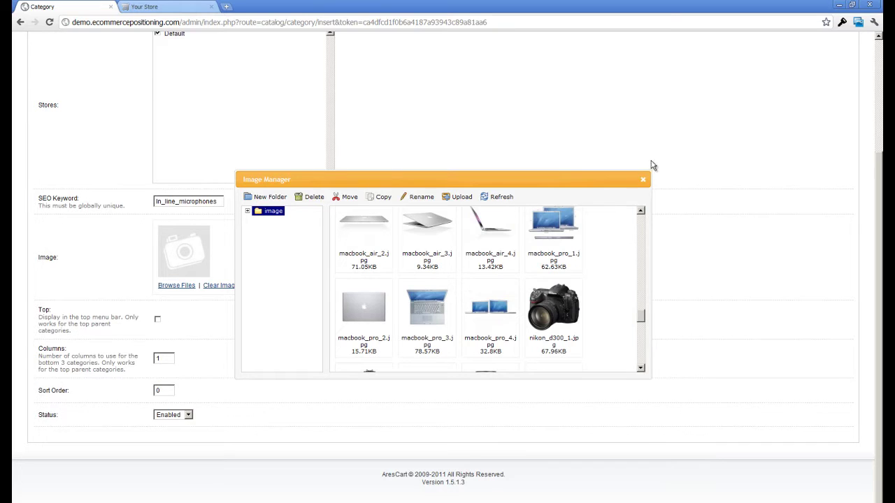
pyautogui.click(643, 179)
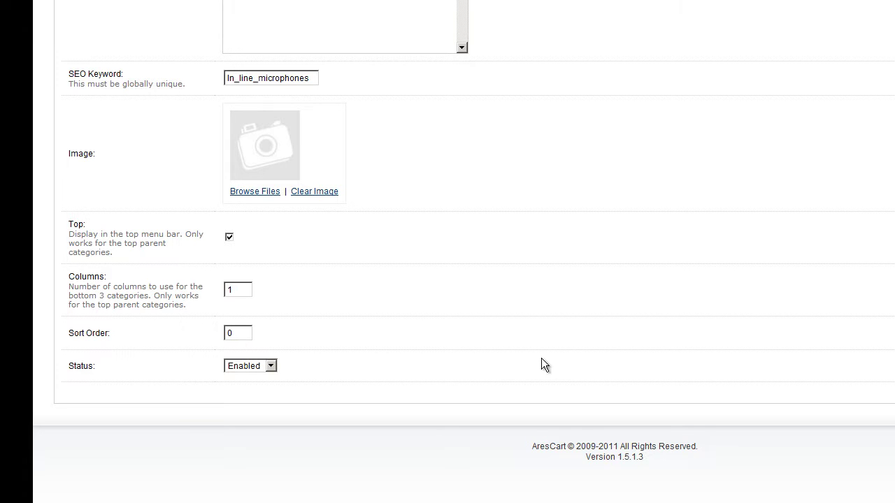
# Save the In line microphones subcategory from the top of the form
pyautogui.scroll(5, 544, 356)
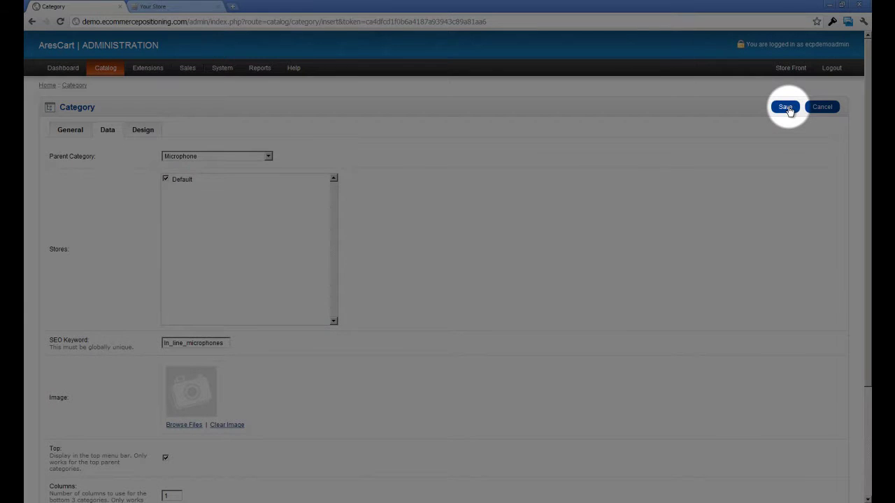
pyautogui.click(786, 108)
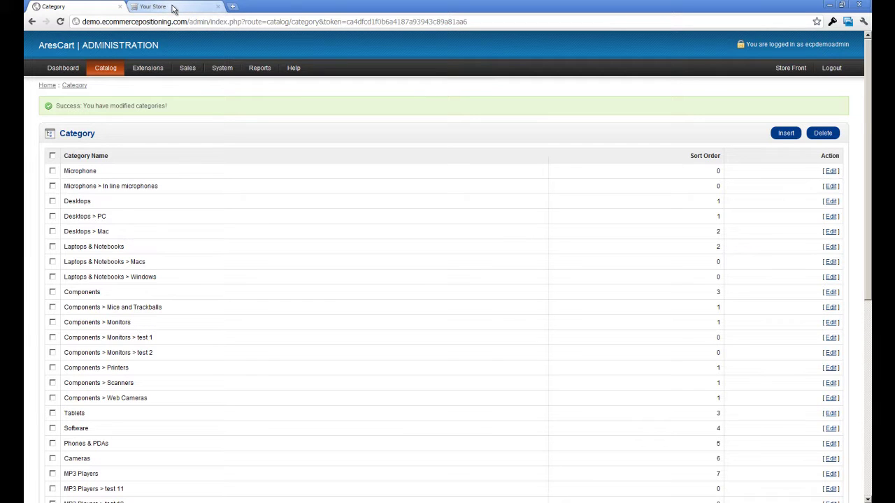
# Reload the storefront tab so Microphone shows in its category bar
pyautogui.click(173, 8)
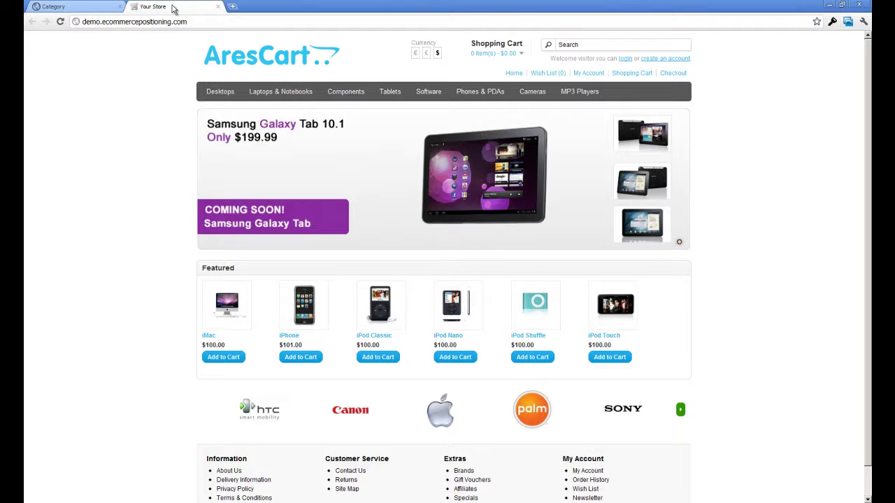
pyautogui.moveTo(225, 96)
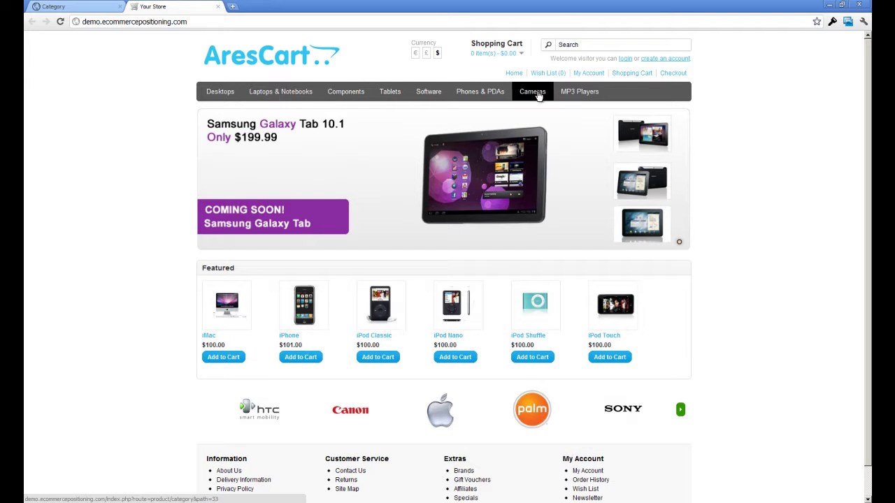
pyautogui.moveTo(284, 96)
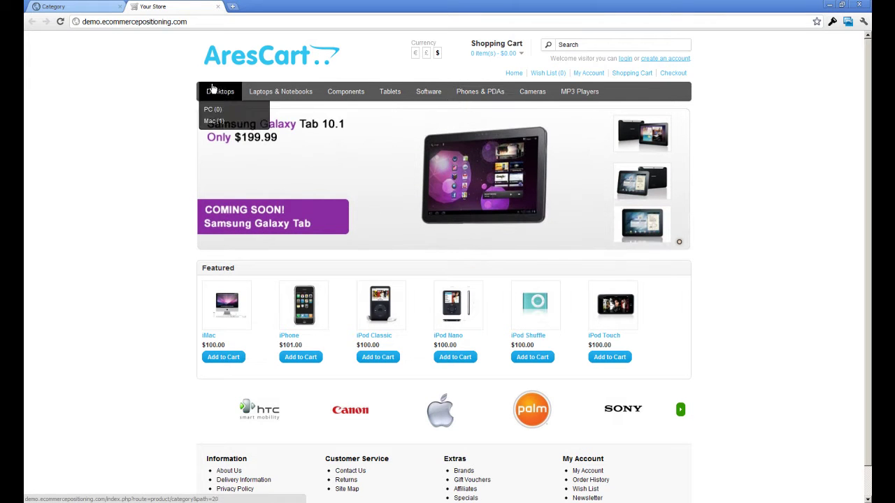
pyautogui.click(60, 24)
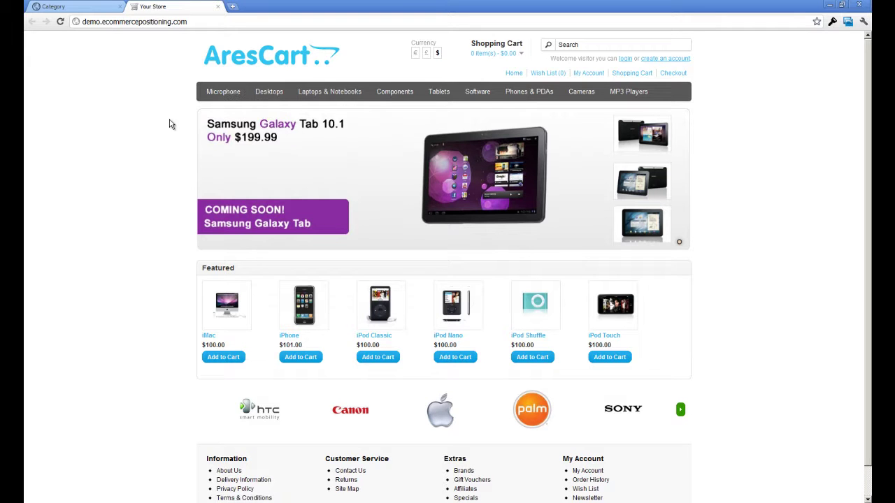
# Tick MP3 Players > test 9 in the category list and confirm its deletion
pyautogui.click(97, 6)
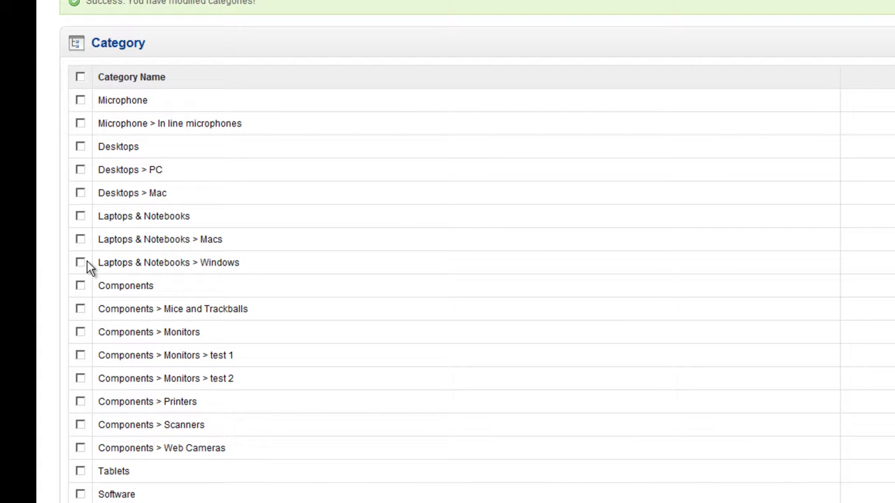
pyautogui.scroll(-8, 85, 262)
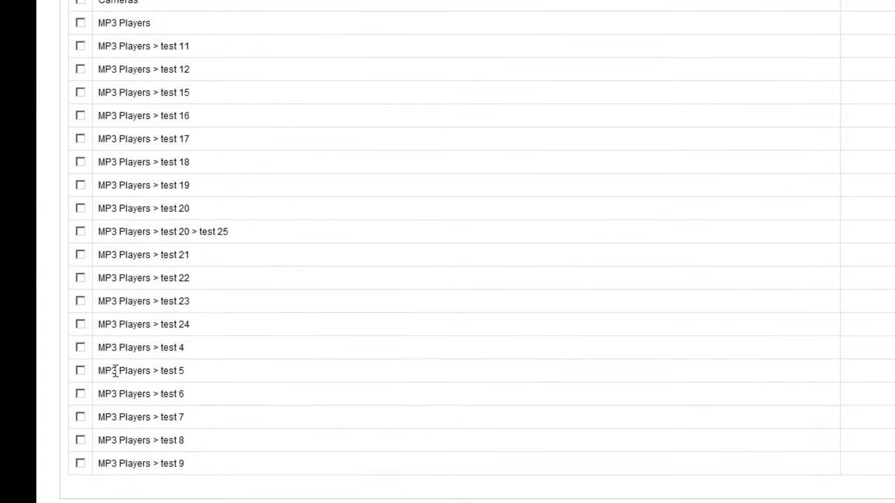
pyautogui.click(81, 465)
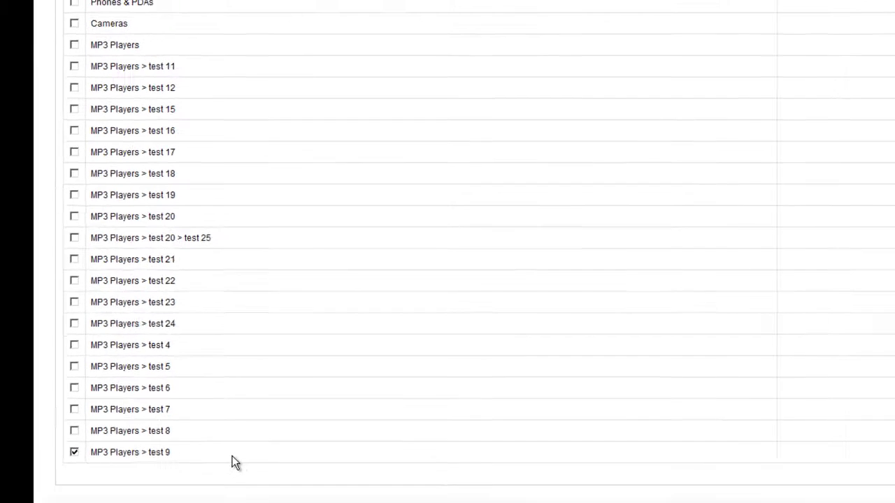
pyautogui.scroll(5, 804, 424)
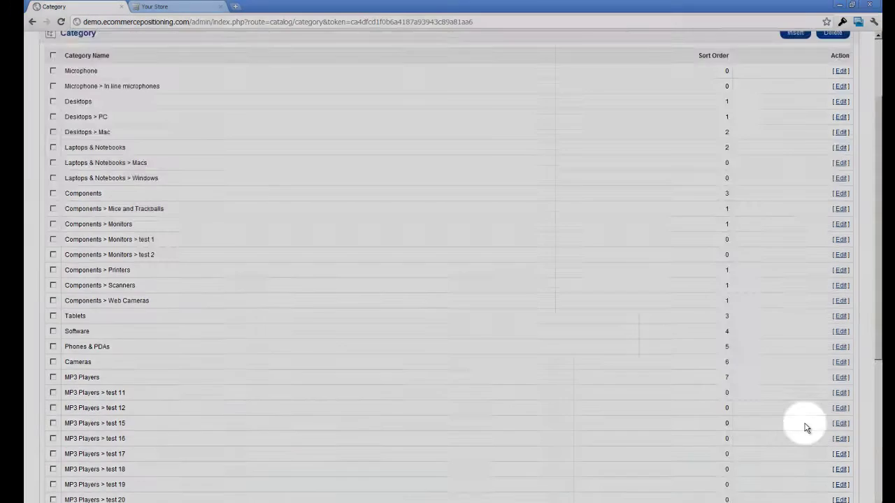
pyautogui.scroll(2, 805, 425)
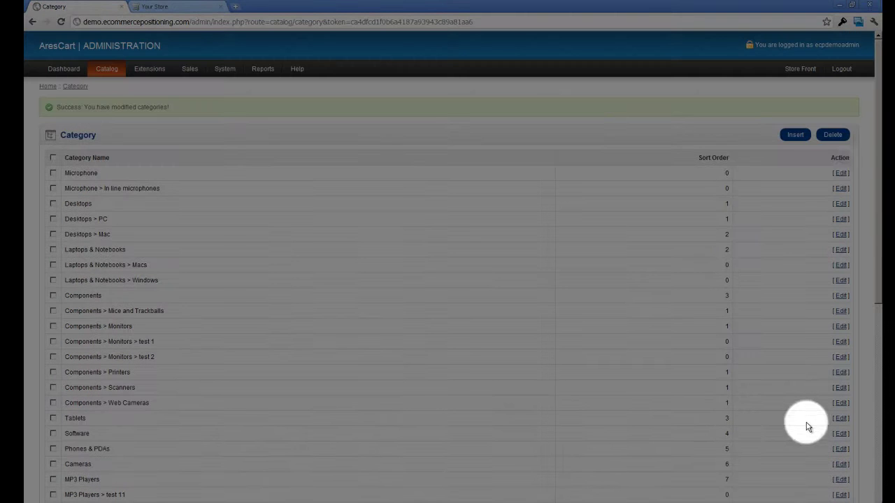
pyautogui.click(832, 137)
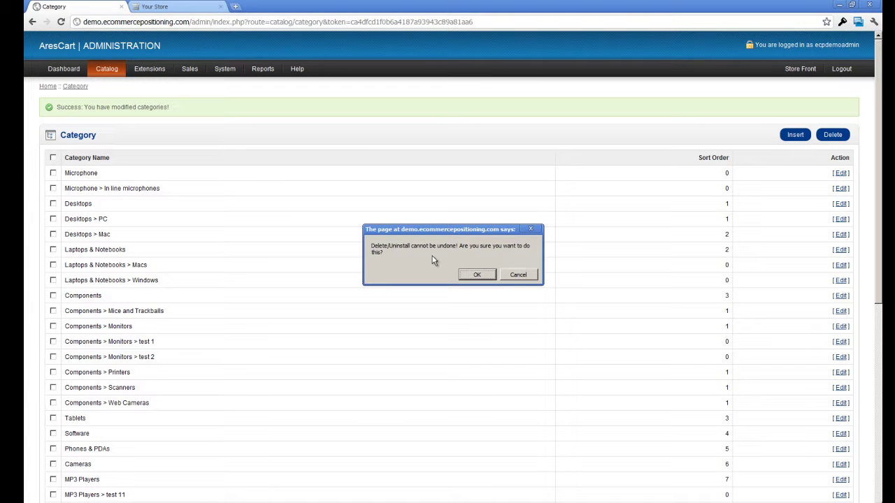
pyautogui.click(476, 275)
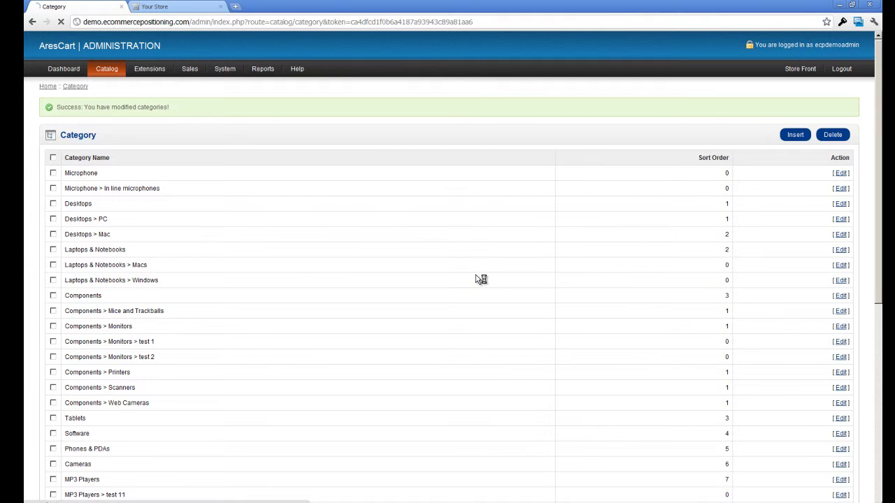
pyautogui.scroll(-4, 388, 284)
pyautogui.scroll(-2, 389, 285)
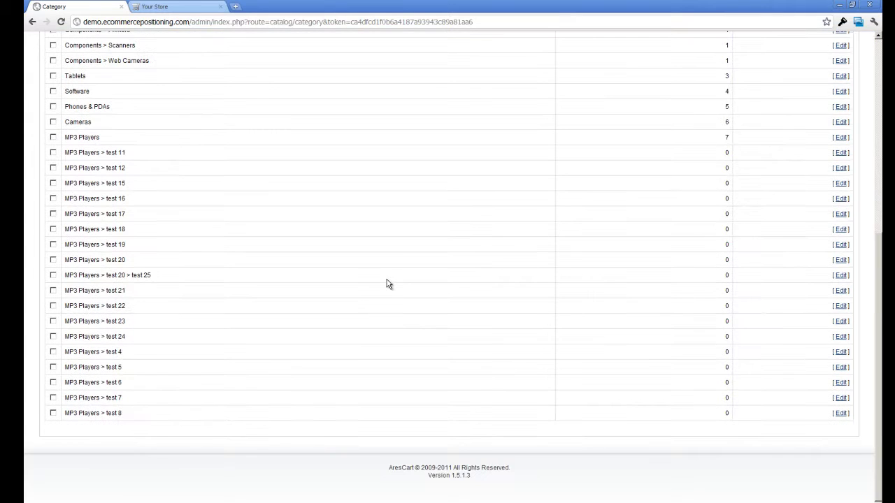
pyautogui.scroll(5, 190, 417)
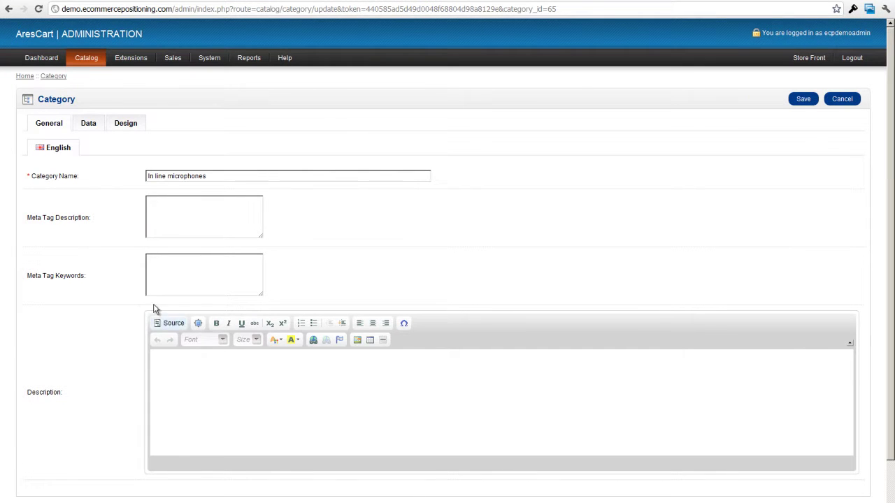
# Keep Microphone as parent, verify SEO keyword In_line_microphones, and leave status Enabled
pyautogui.click(93, 124)
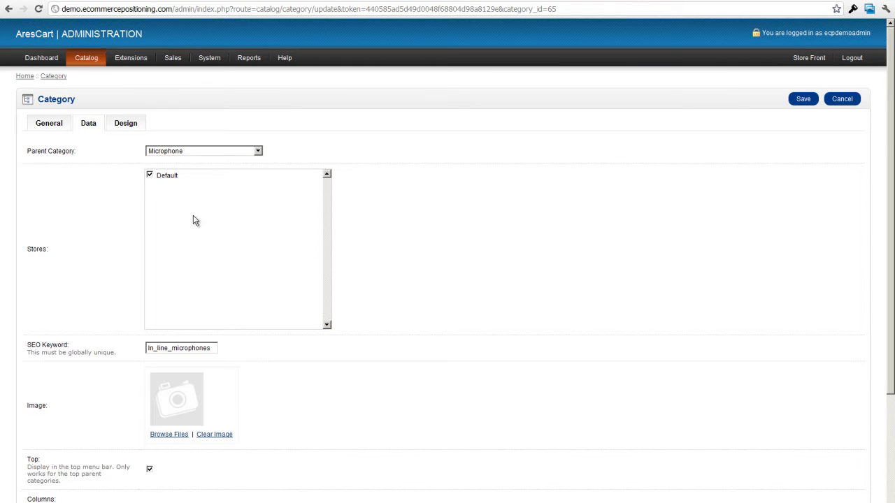
pyautogui.click(258, 151)
pyautogui.click(259, 151)
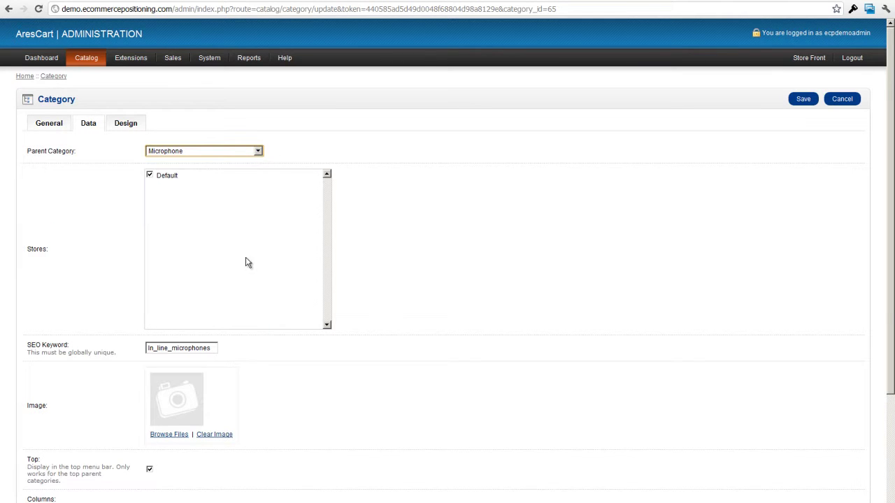
pyautogui.scroll(-3, 202, 362)
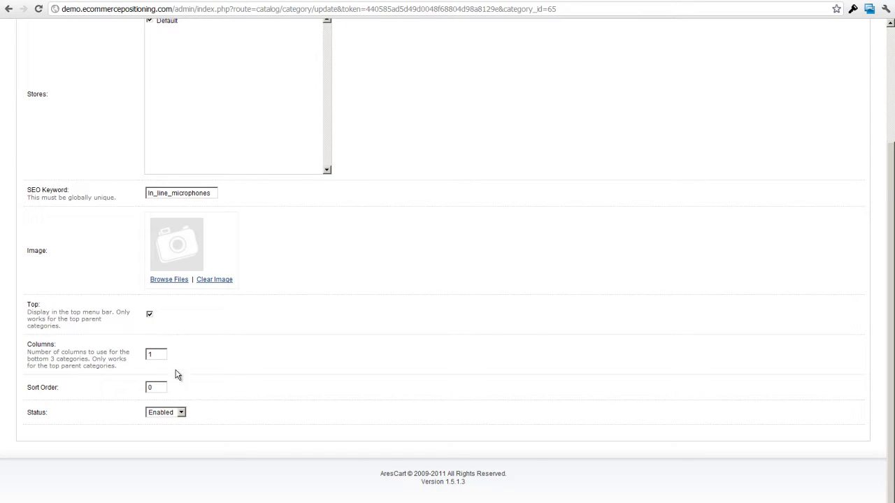
pyautogui.click(181, 412)
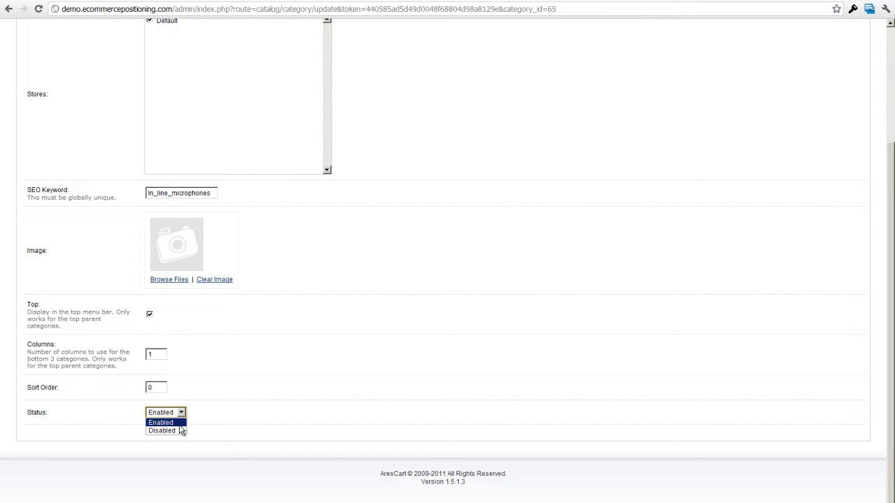
pyautogui.scroll(3, 208, 385)
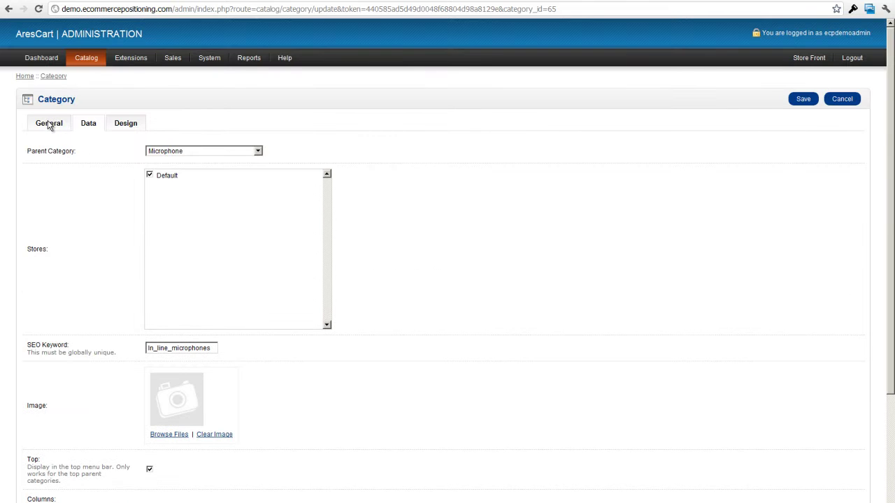
pyautogui.click(49, 124)
# Paste the Snowball USB mic description and delete the leftover words at its end
pyautogui.click(204, 379)
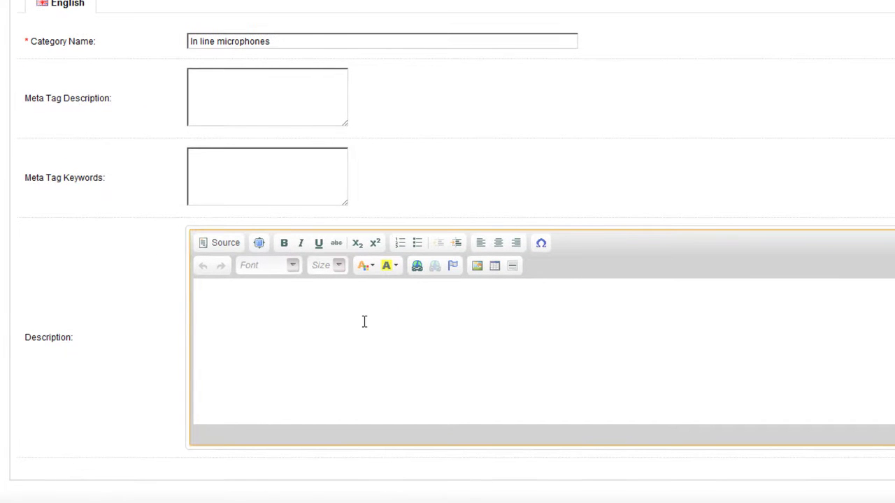
pyautogui.hotkey('ctrl', 'v')
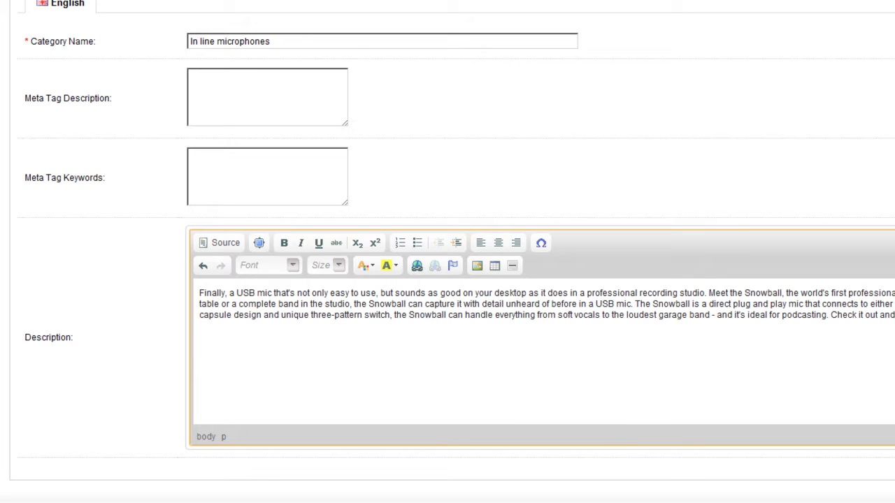
pyautogui.press('BackSpace')
pyautogui.press('BackSpace')
pyautogui.press('BackSpace')
pyautogui.press('BackSpace')
pyautogui.press('BackSpace')
pyautogui.press('BackSpace')
pyautogui.press('BackSpace')
pyautogui.press('BackSpace')
pyautogui.press('BackSpace')
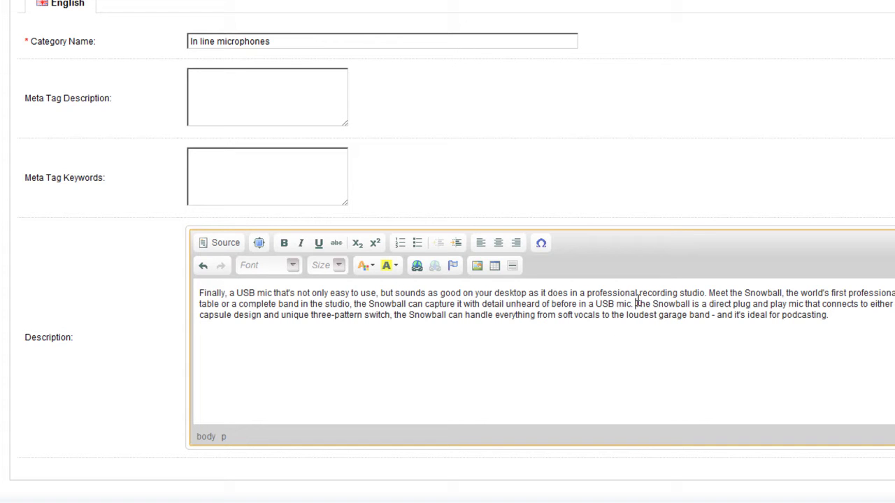
# Split the text into two paragraphs at 'The Snowball is' and make 'Finally' bold
pyautogui.click(637, 304)
pyautogui.press('Return')
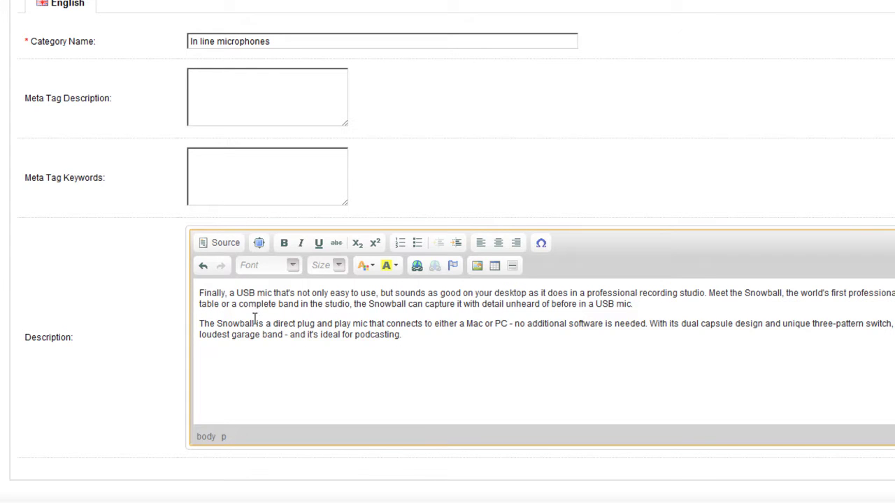
pyautogui.moveTo(199, 293); pyautogui.dragTo(225, 294)
pyautogui.click(285, 244)
# Make 'Finally' italic and break 'With its dual capsule design' and 'soft vocals' into separate paragraphs
pyautogui.click(302, 243)
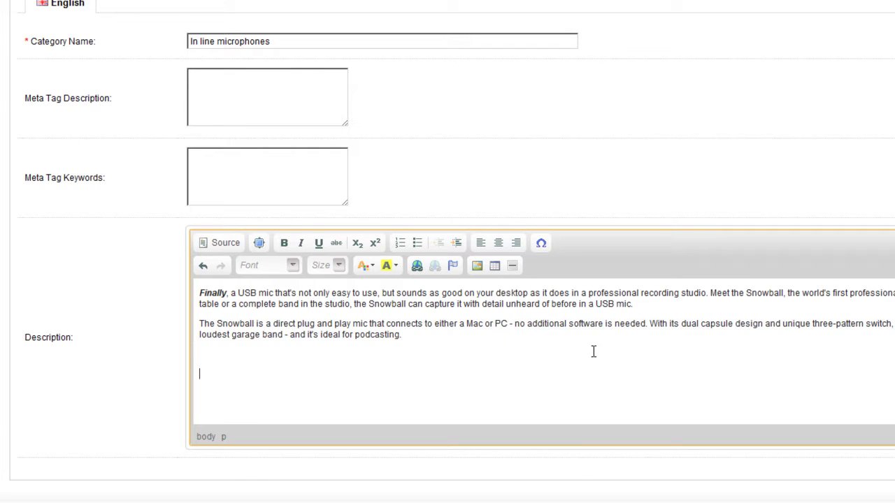
pyautogui.click(650, 323)
pyautogui.press('Return')
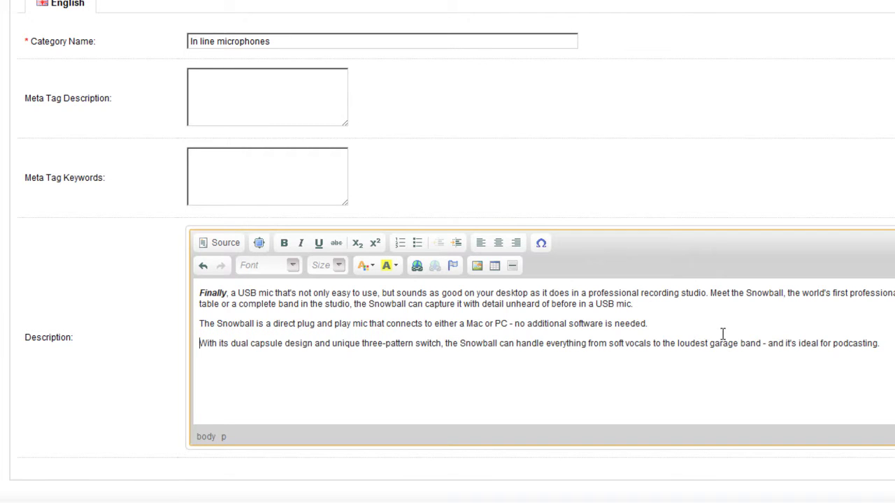
pyautogui.click(611, 344)
pyautogui.press('Return')
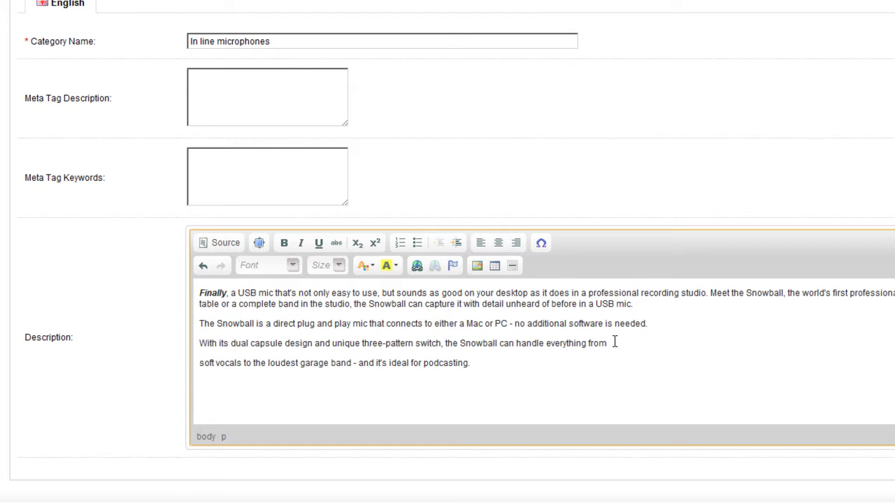
# Turn the description's last three paragraphs into a bulleted list
pyautogui.moveTo(491, 368); pyautogui.dragTo(189, 323)
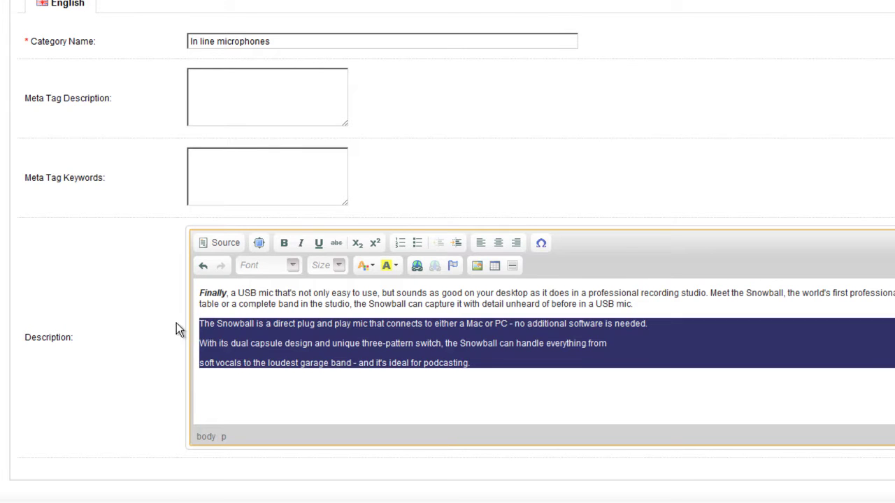
pyautogui.click(417, 243)
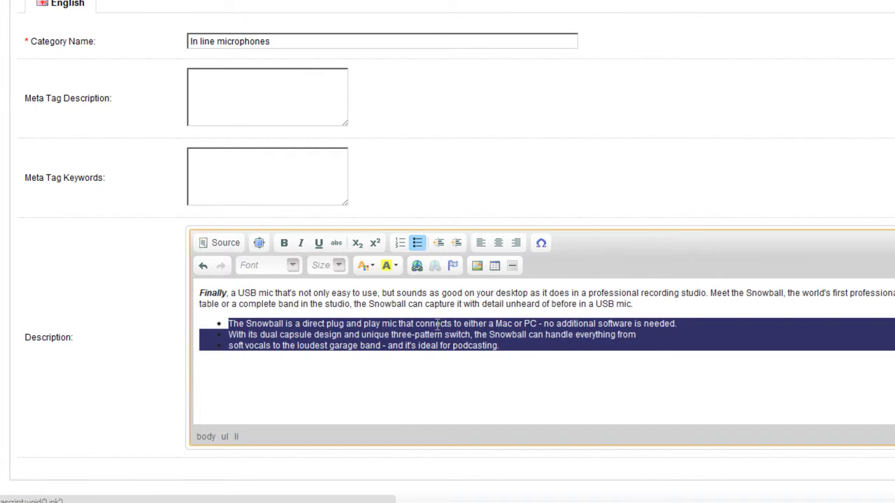
pyautogui.click(396, 420)
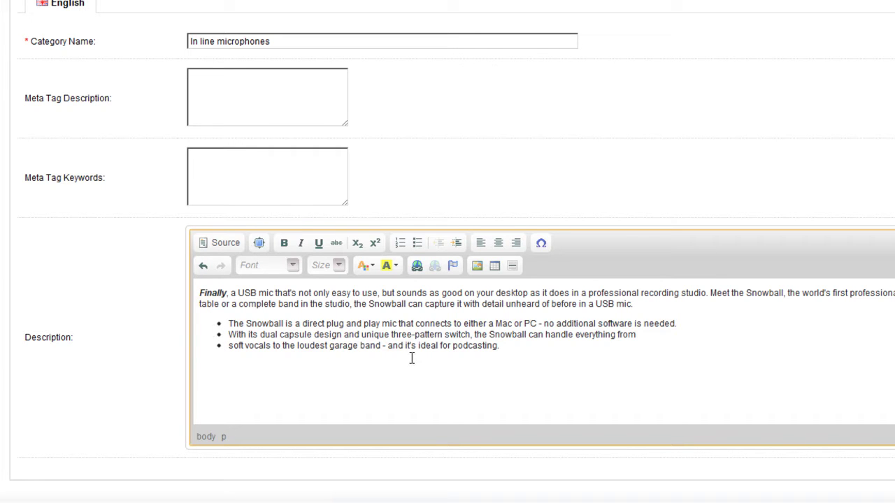
# Browse the highlight colour, text colour, font size and font dropdowns without changing anything
pyautogui.click(395, 266)
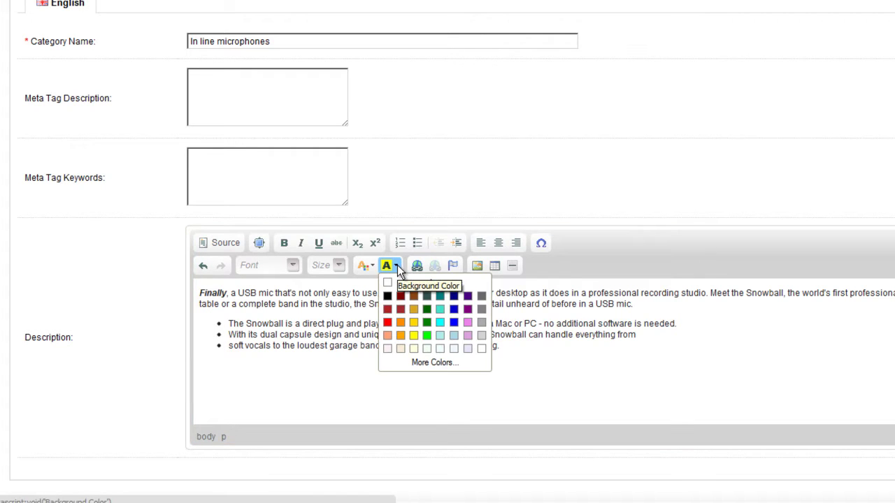
pyautogui.click(396, 266)
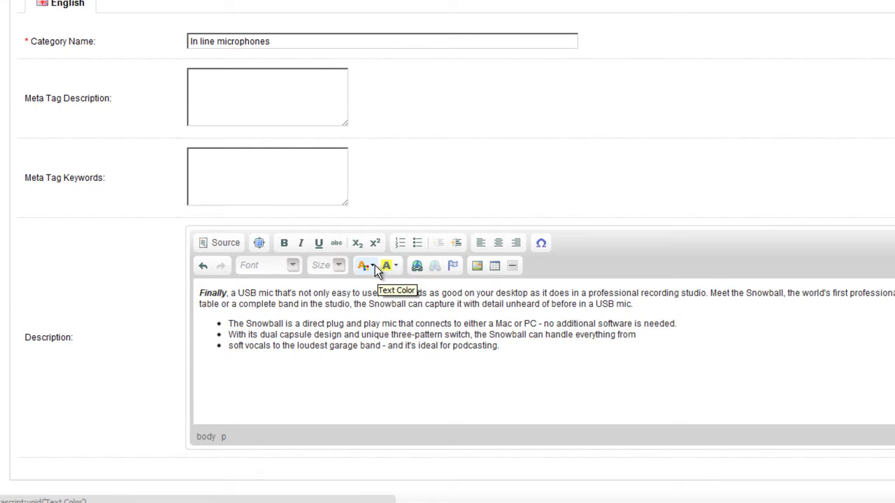
pyautogui.click(375, 266)
pyautogui.click(375, 265)
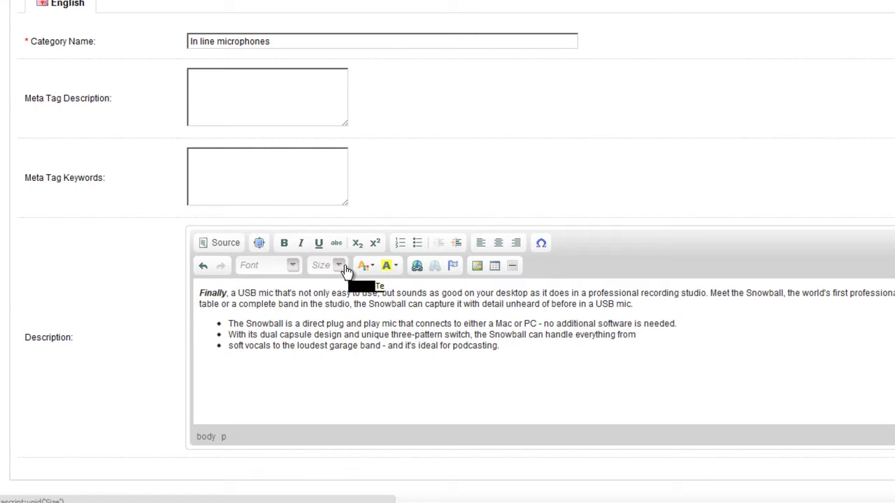
pyautogui.click(339, 265)
pyautogui.click(340, 265)
pyautogui.click(292, 266)
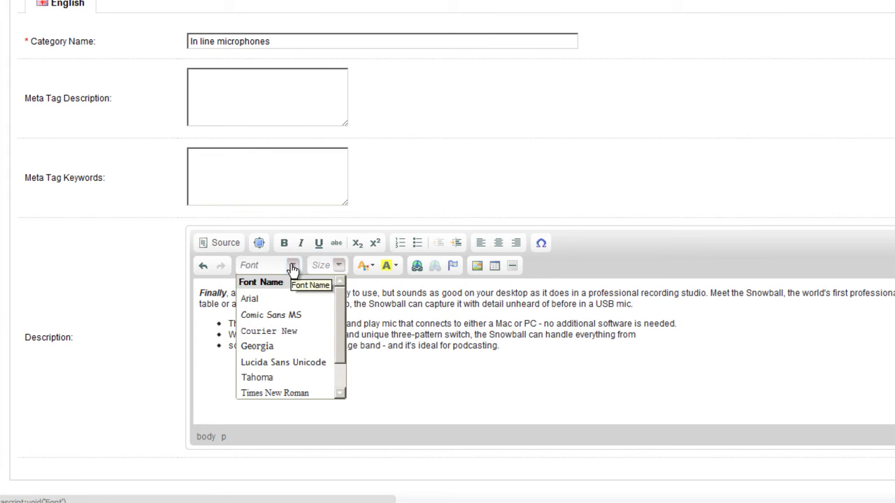
pyautogui.click(292, 267)
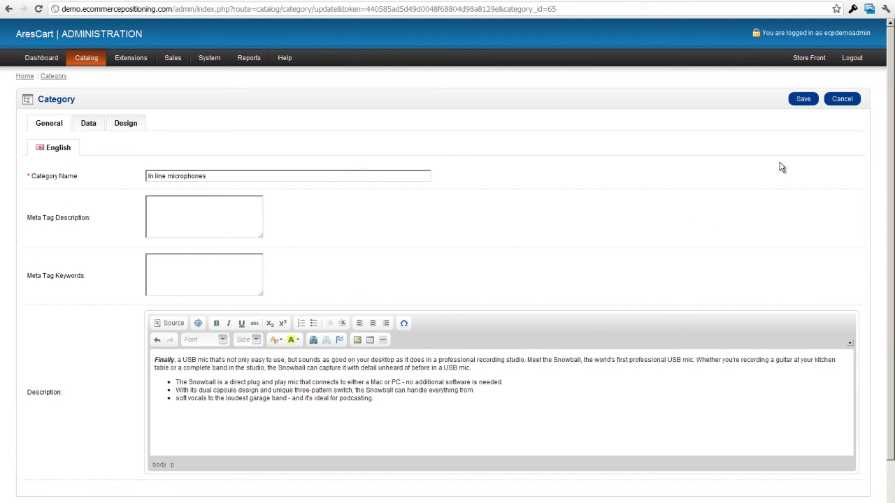
# Save the In line microphones category and return to the category list
pyautogui.click(803, 100)
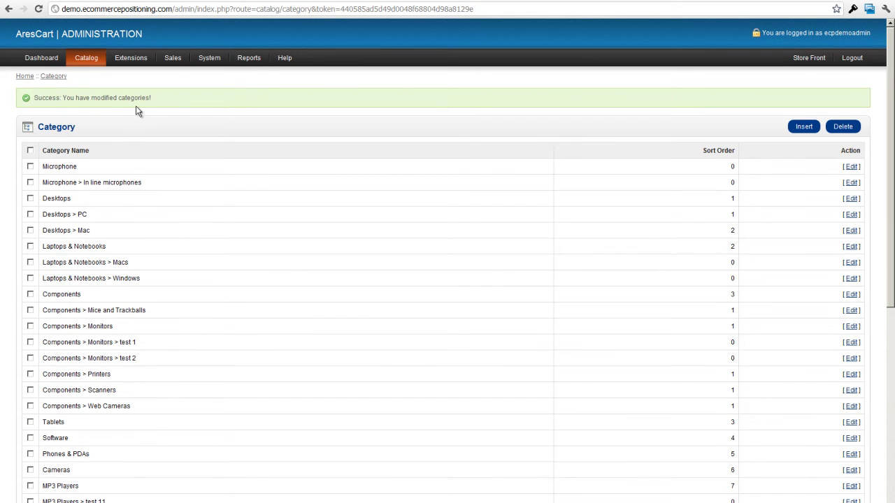
# Open the storefront in a new tab and review the In line microphones description
pyautogui.click(811, 58)
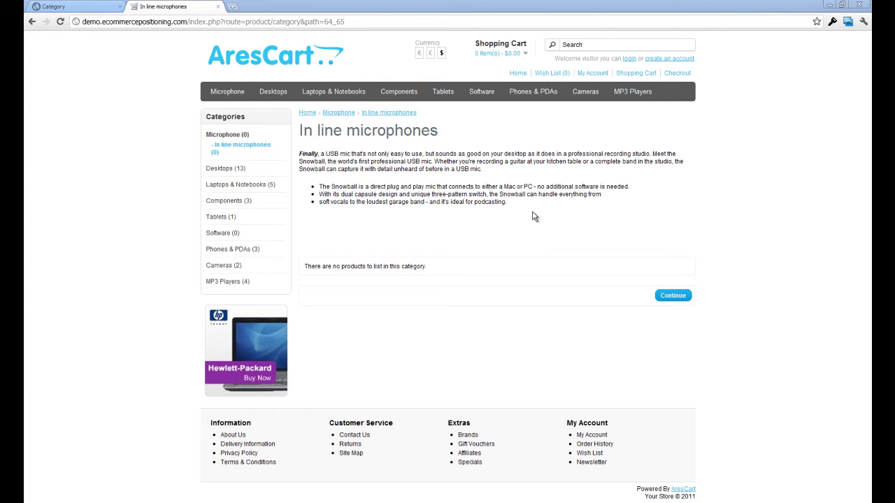
pyautogui.moveTo(299, 153); pyautogui.dragTo(537, 213)
pyautogui.click(518, 264)
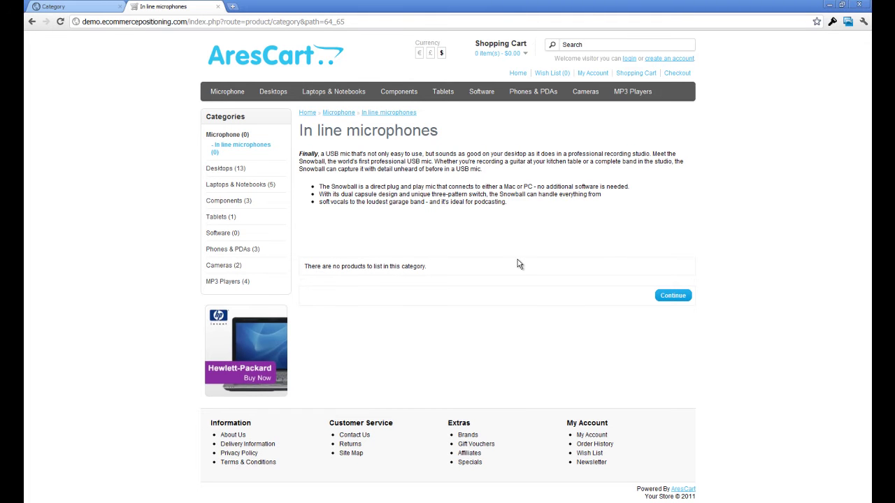